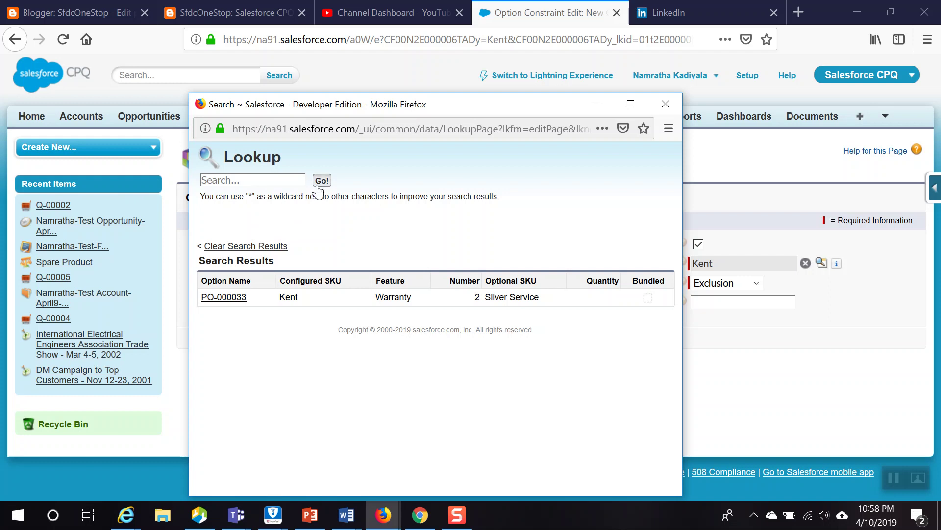
Step: Set the Services constraint's Constrained Option to PO-000033 via the Kent options lookup
left_click_drag(463, 104, 683, 55)
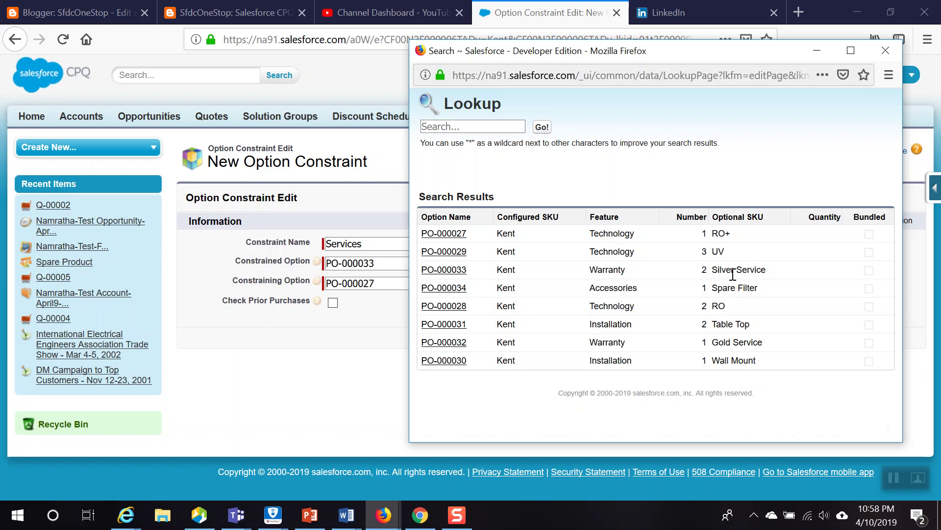
left_click(455, 342)
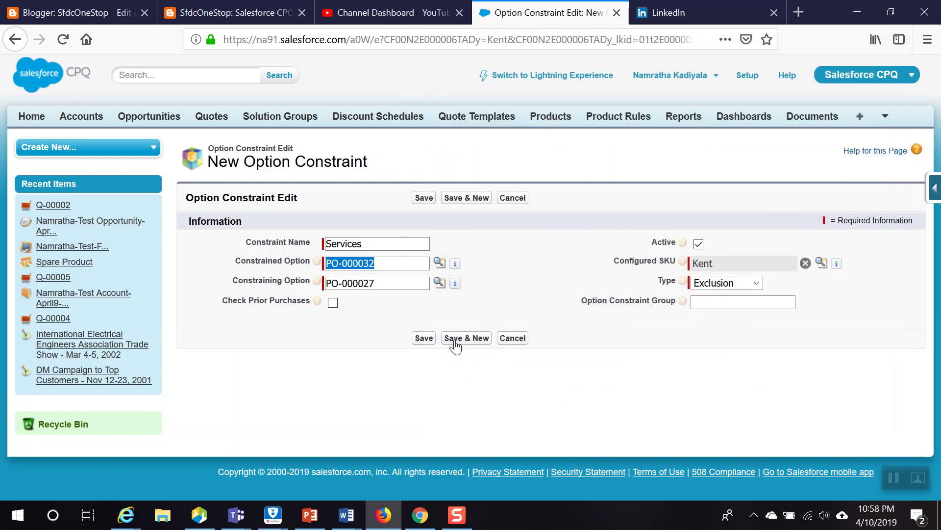
left_click(438, 287)
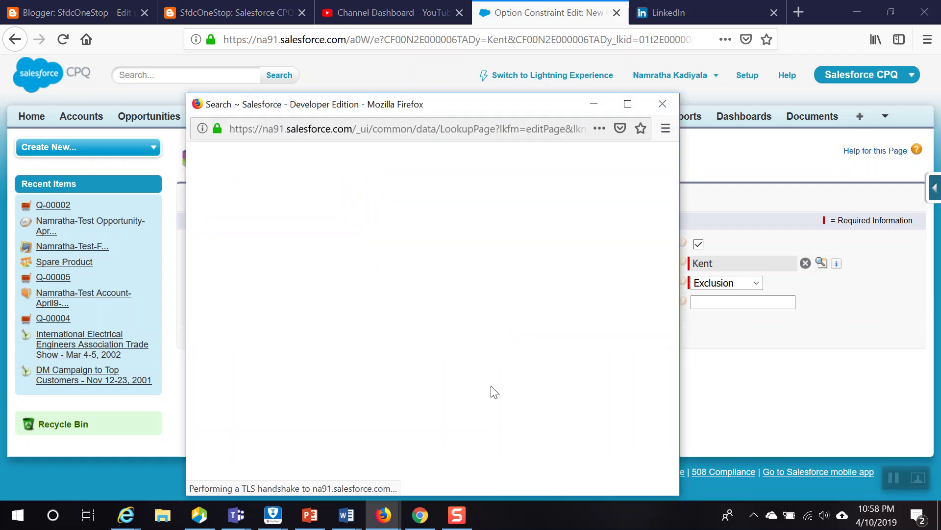
left_click_drag(277, 182, 157, 175)
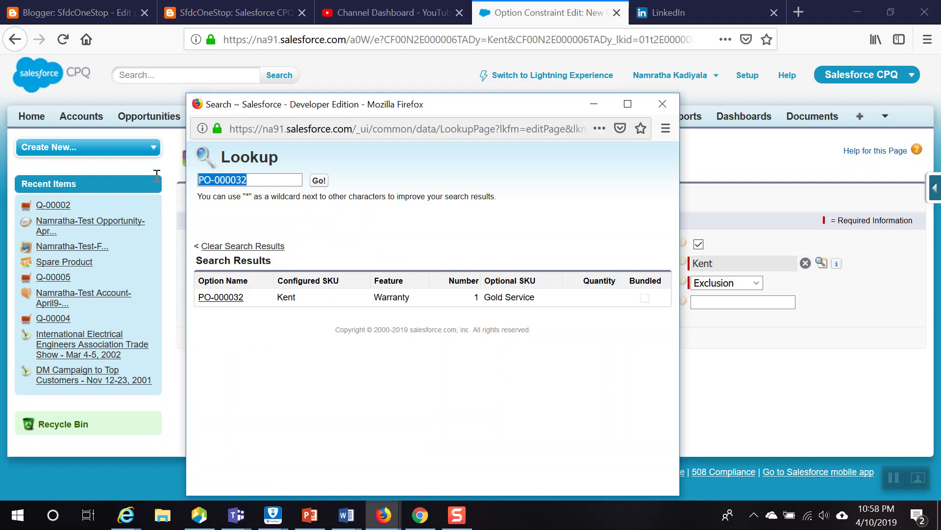
key("BackSpace")
left_click(319, 180)
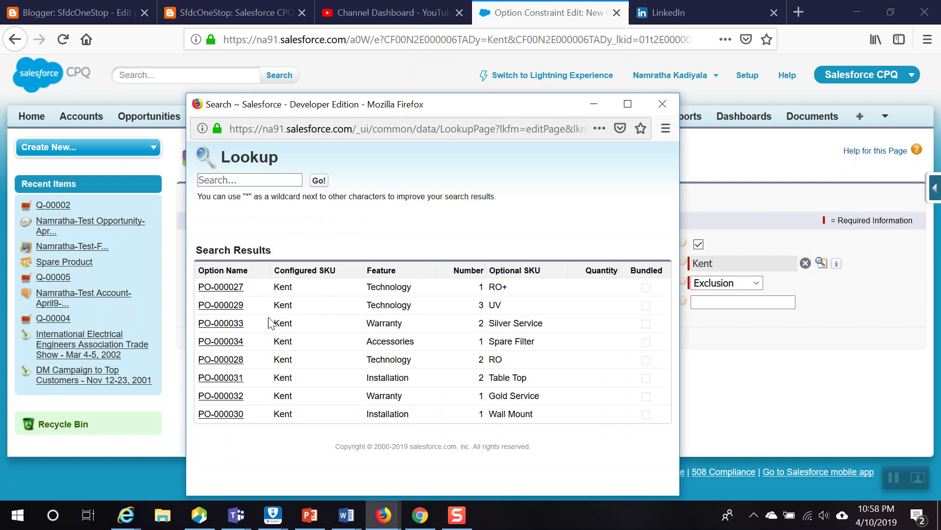
left_click(225, 322)
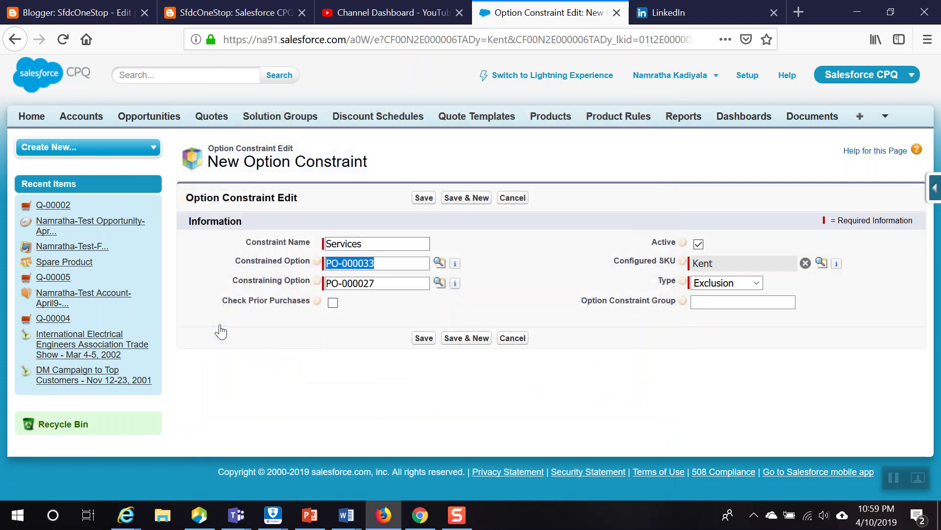
Step: Set the Constraining Option to PO-000032 and save the Services exclusion constraint
double_click(410, 283)
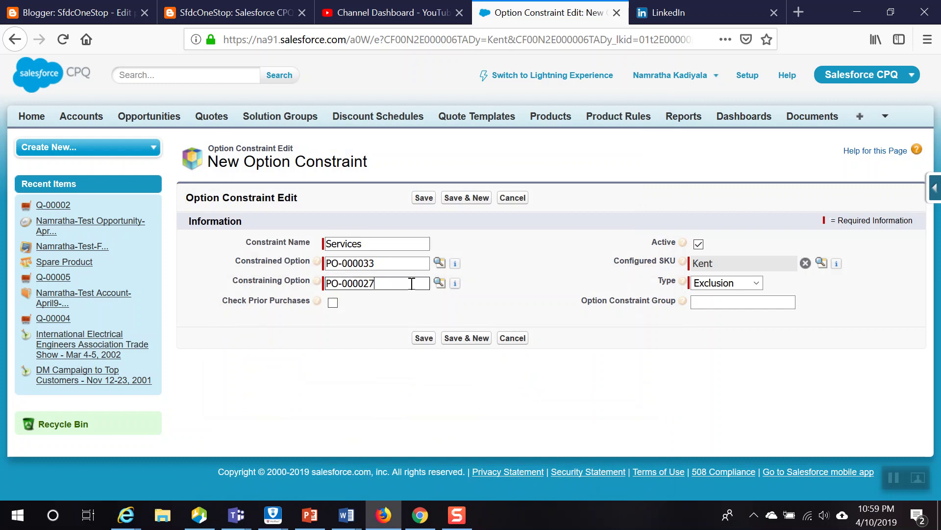
left_click(439, 284)
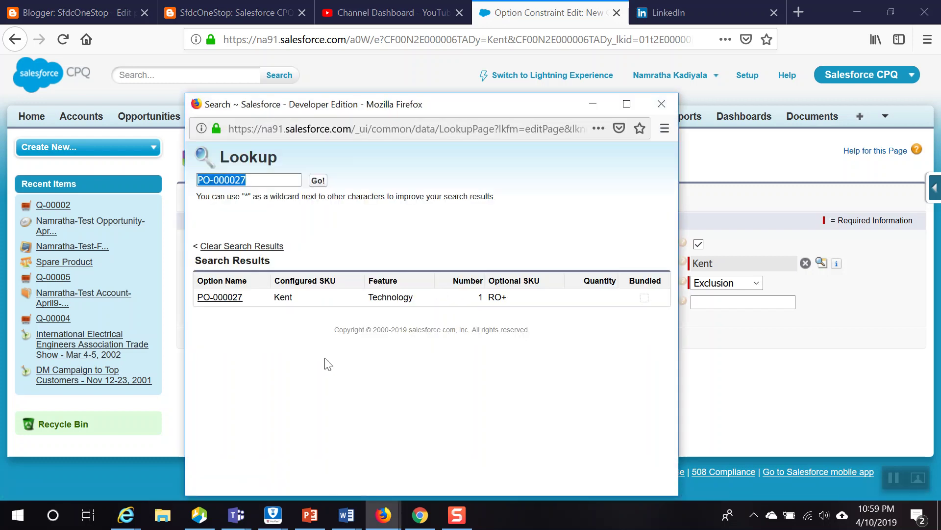
key("BackSpace")
left_click(316, 180)
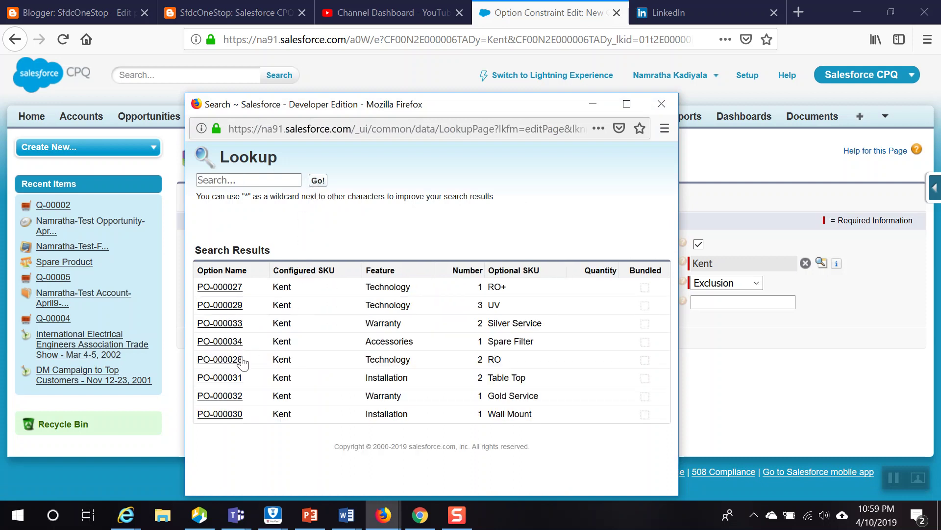
left_click(220, 395)
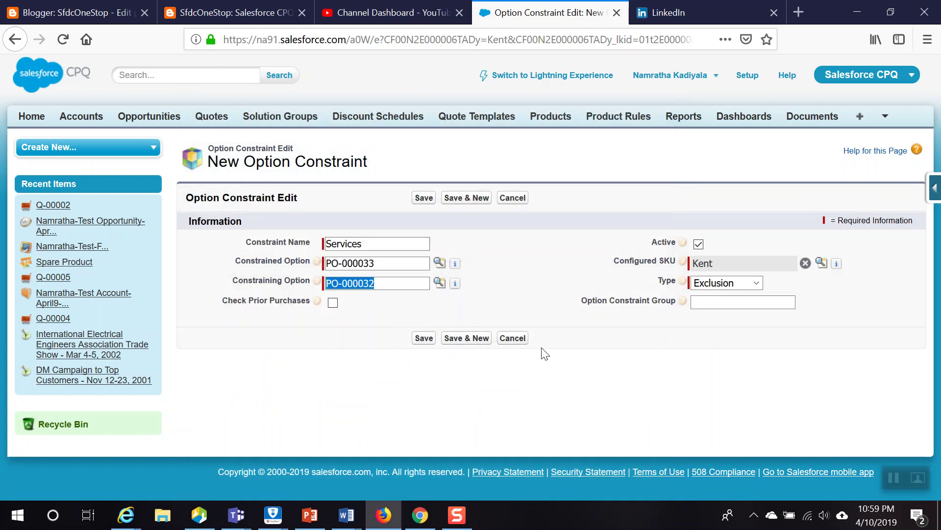
left_click(424, 338)
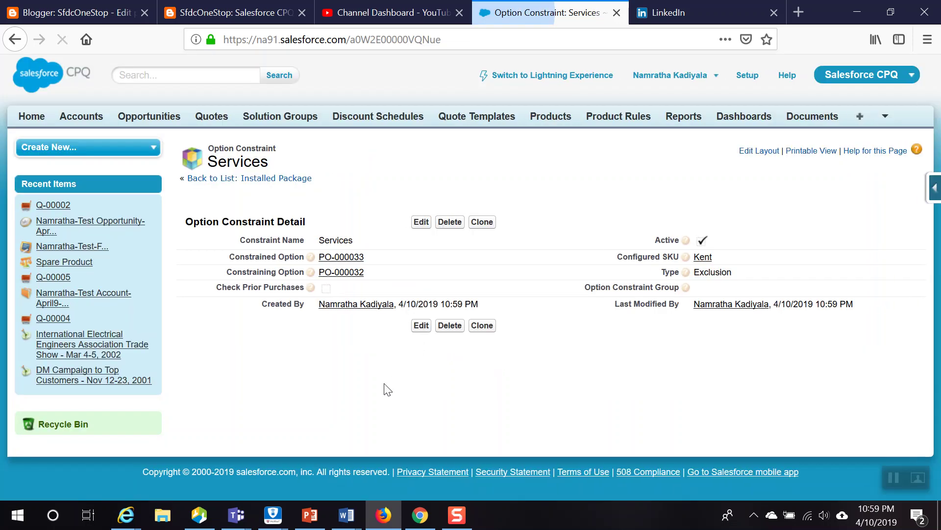
Step: Start a new quote from the test opportunity's Quotes section
left_click(146, 121)
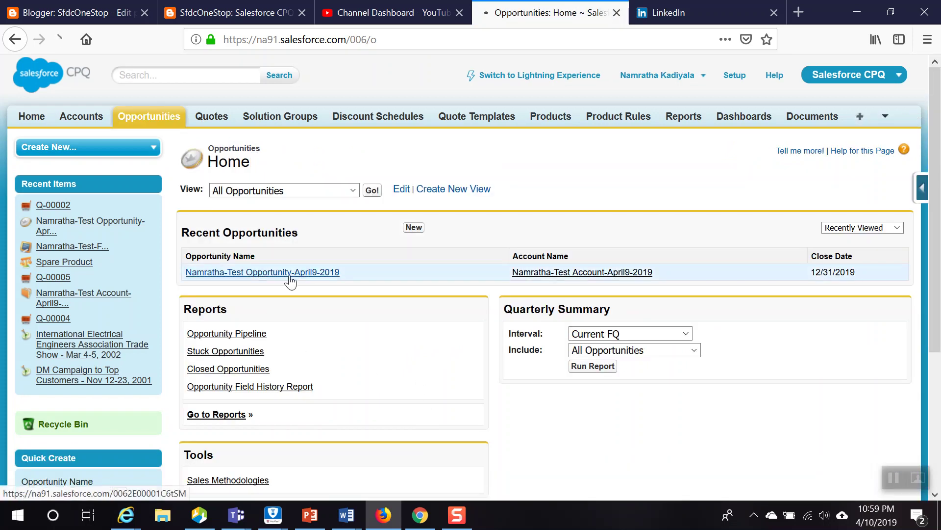
left_click(290, 276)
scroll(324, 349, "down", 10)
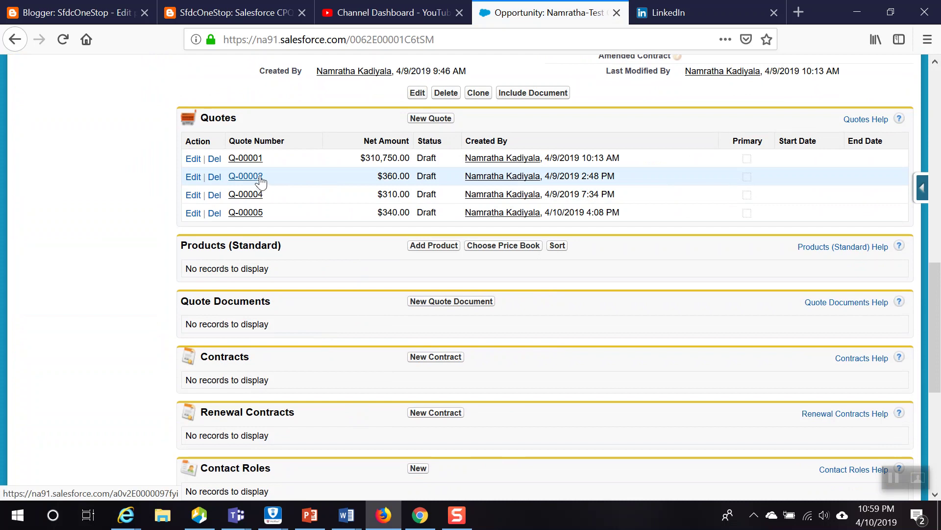
left_click(427, 121)
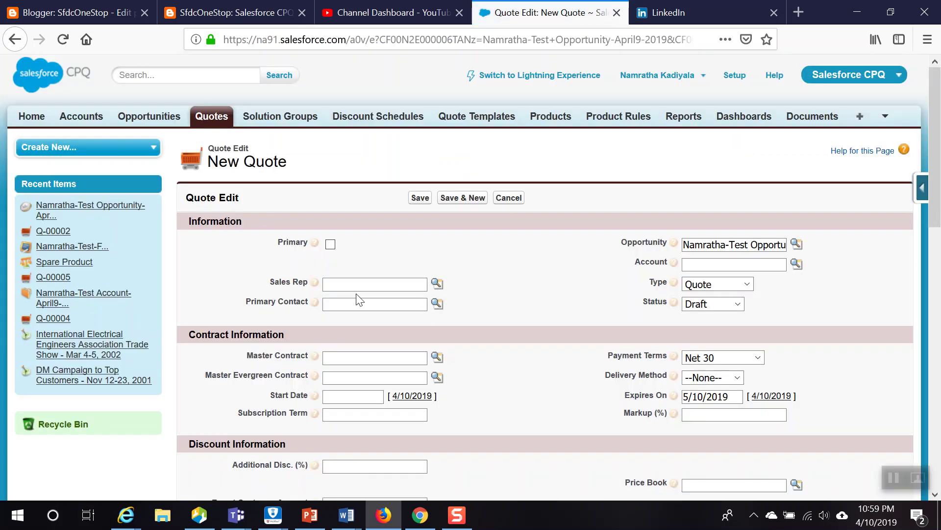
Step: Assign the test account to the new quote and save it as Q-00006
left_click(797, 264)
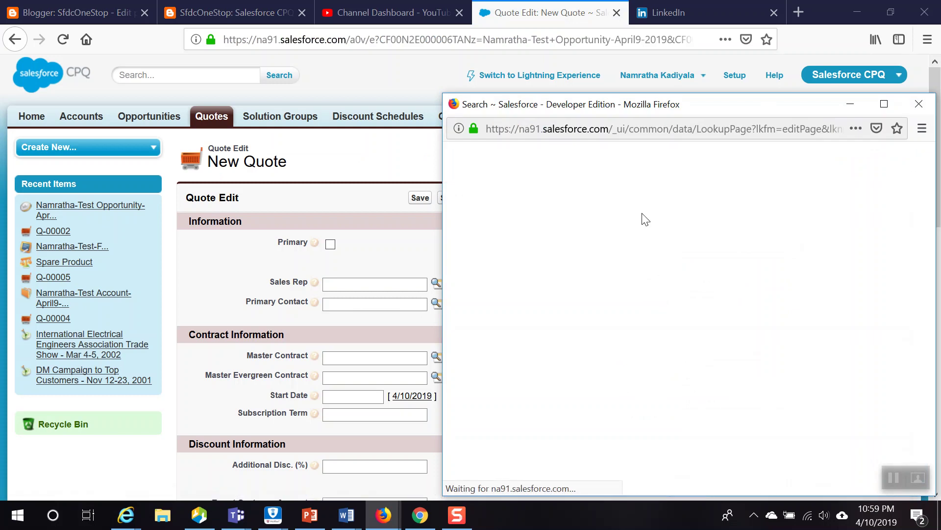
left_click(508, 303)
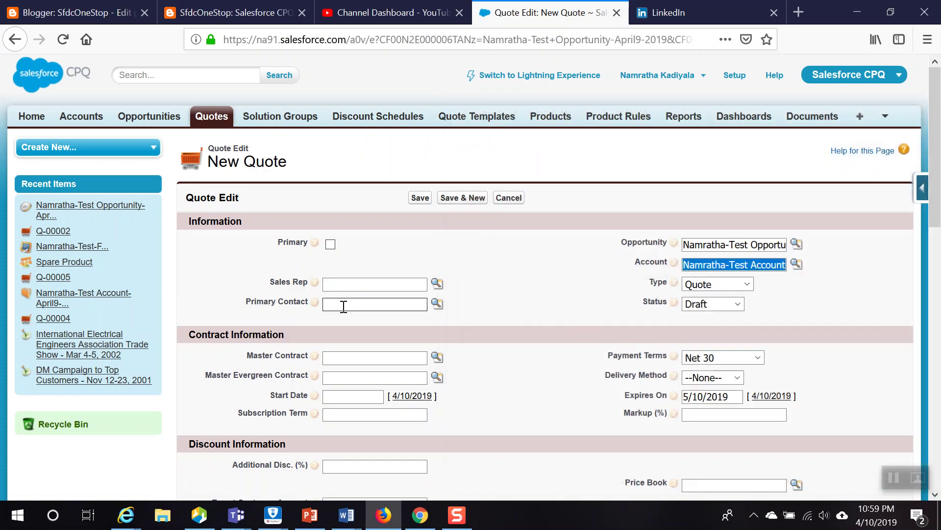
scroll(366, 286, "down", 15)
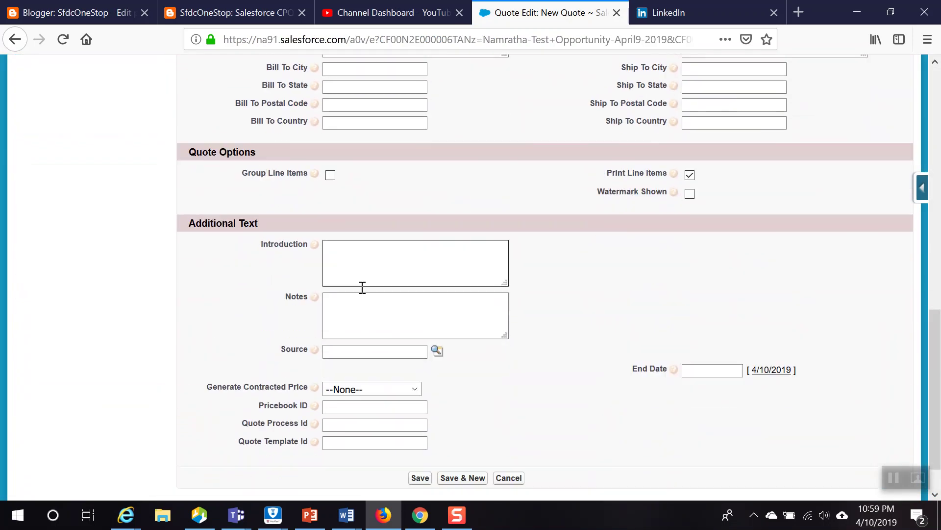
scroll(360, 288, "up", 15)
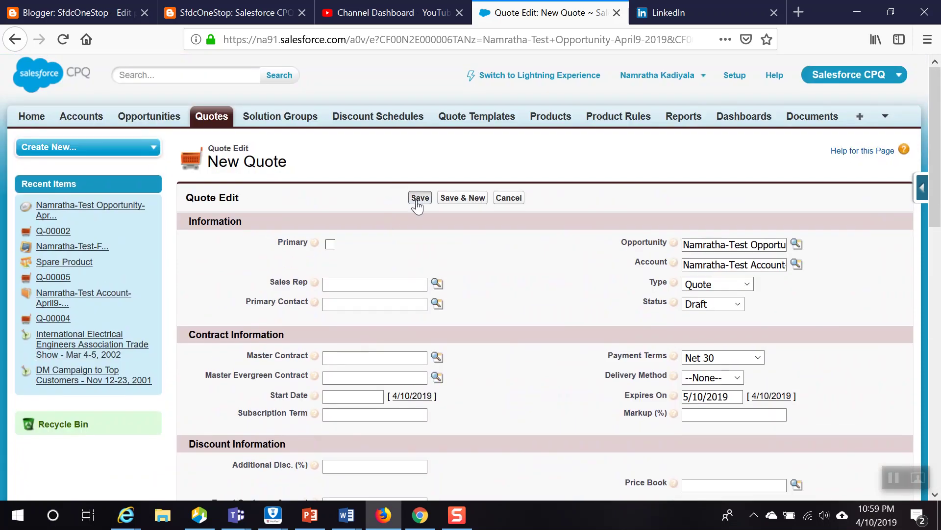
left_click(420, 198)
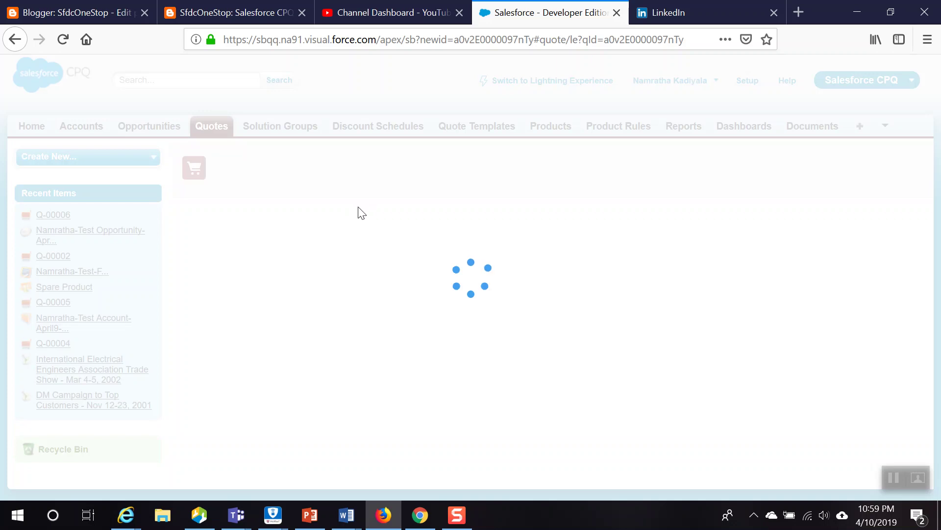
Step: Add the Kent product from the Hardware family to the quote
left_click(506, 177)
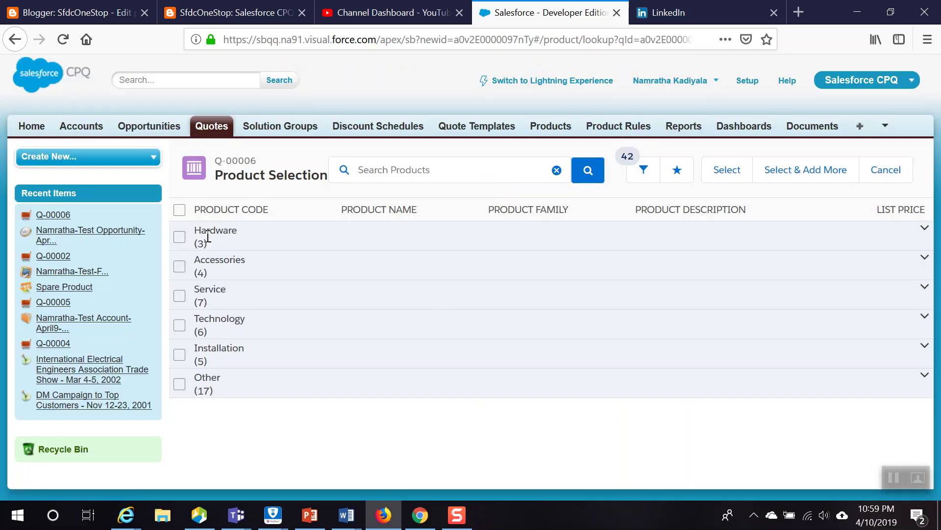
left_click(208, 237)
left_click(180, 287)
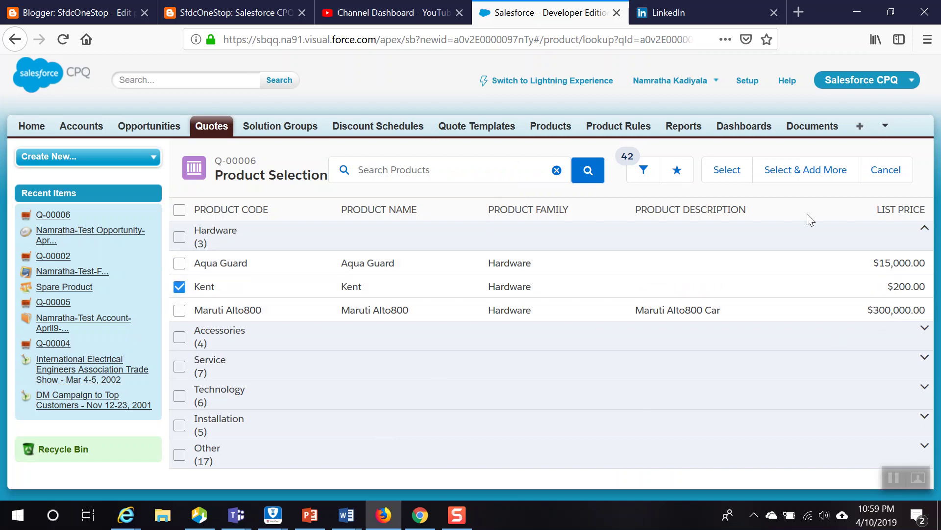
left_click(727, 176)
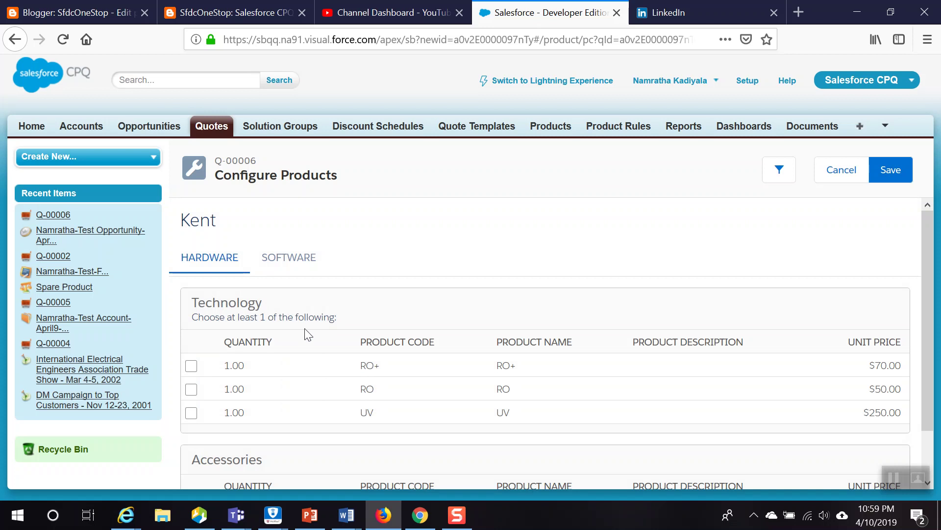
Step: Swap the Gold Service warranty for Silver Service, then view Kent's RO+, RO and UV hardware options
scroll(308, 335, "down", 1)
scroll(308, 355, "up", 1)
left_click(292, 260)
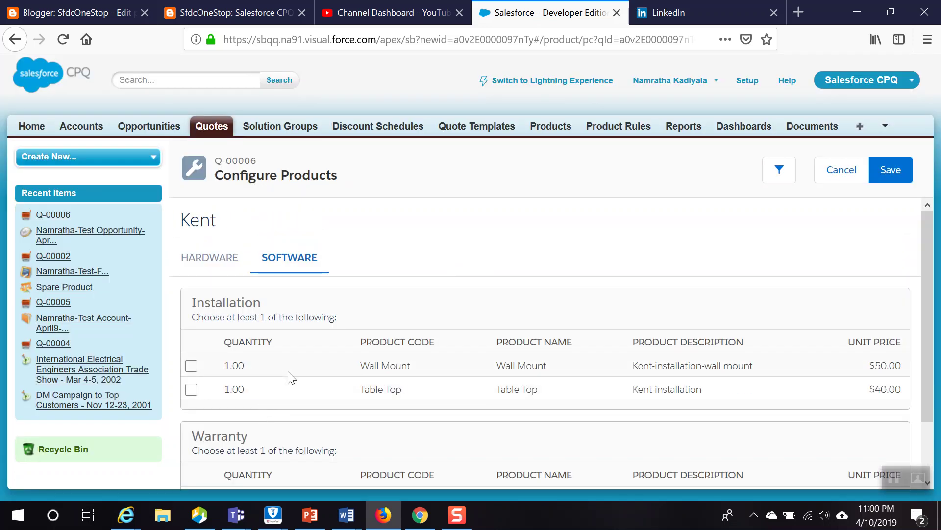
scroll(216, 397, "down", 1)
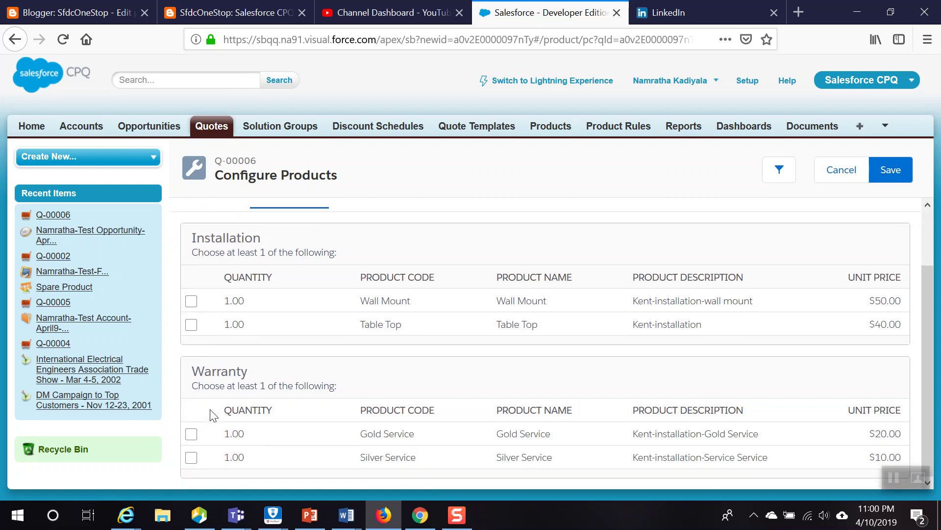
left_click(191, 435)
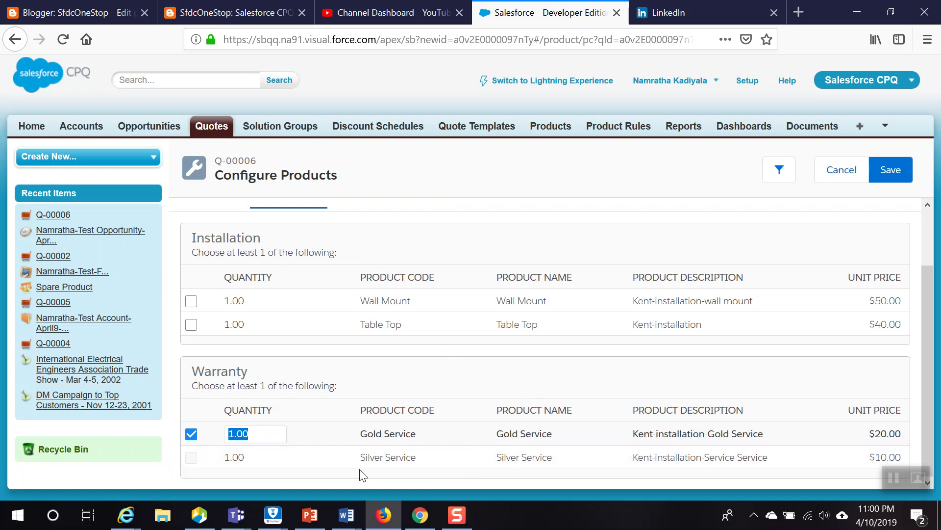
left_click_drag(362, 460, 418, 456)
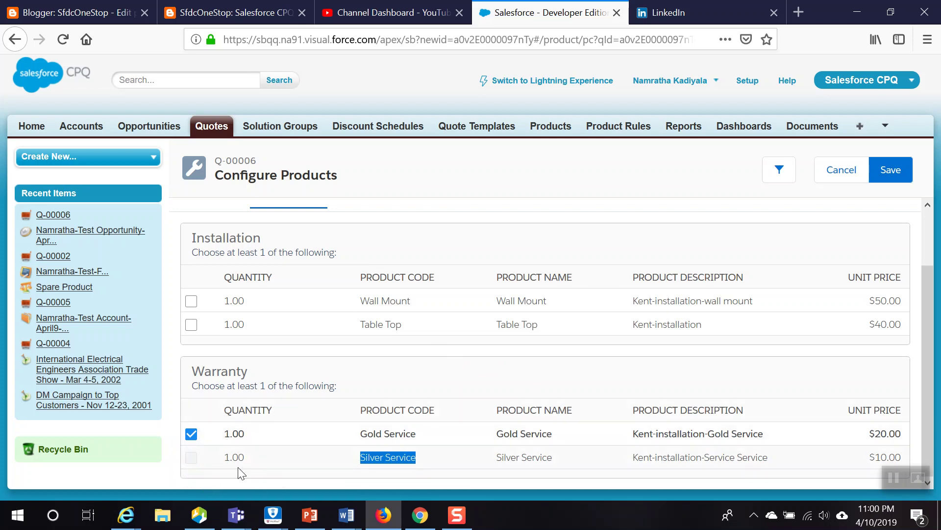
left_click(191, 434)
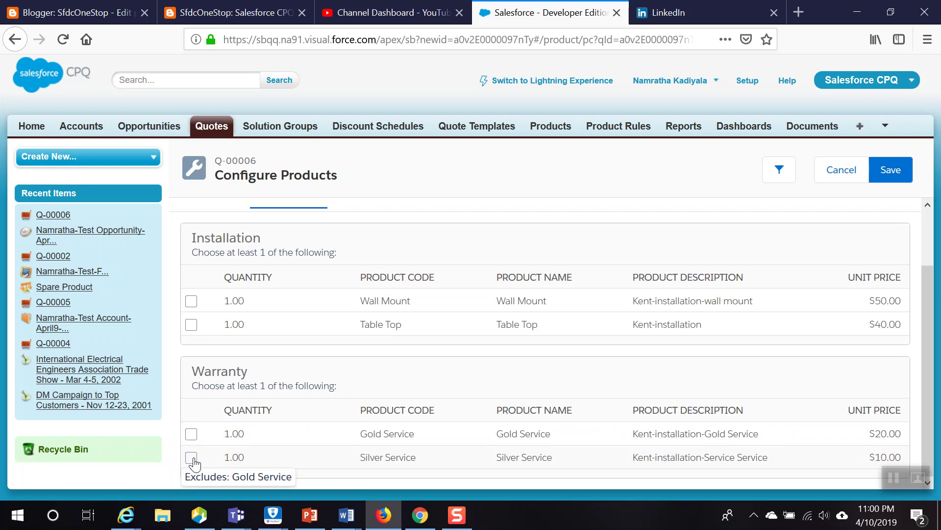
left_click(192, 459)
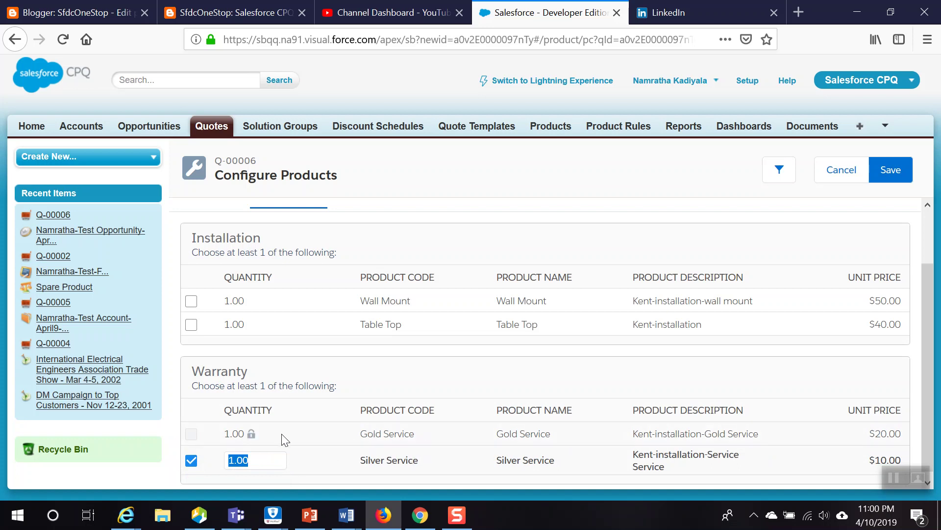
scroll(242, 414, "up", 2)
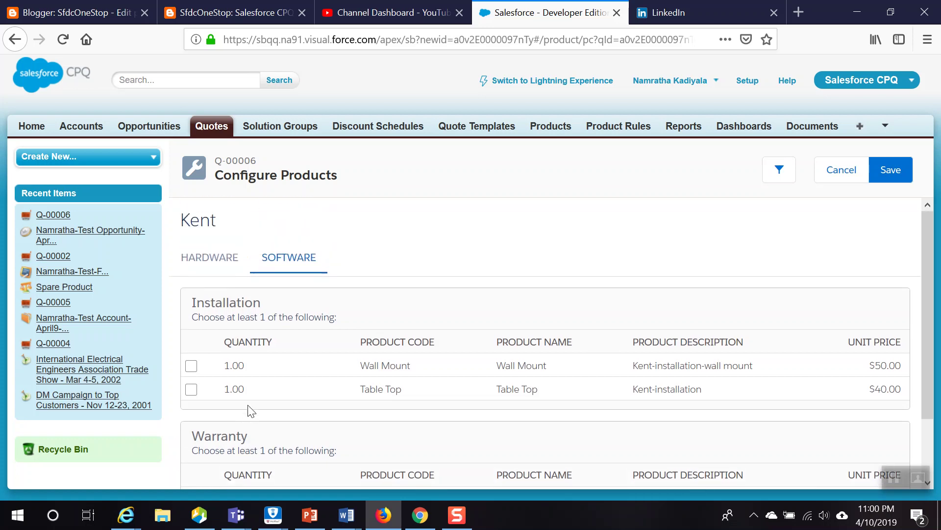
left_click(227, 270)
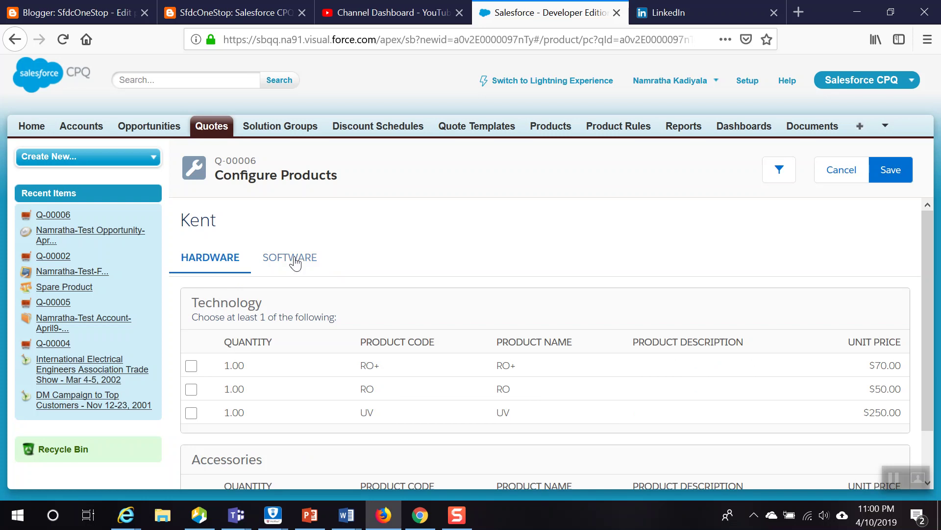
Step: Open the Kent product record in a new browser tab
middle_click(556, 136)
left_click(581, 12)
scroll(300, 332, "down", 5)
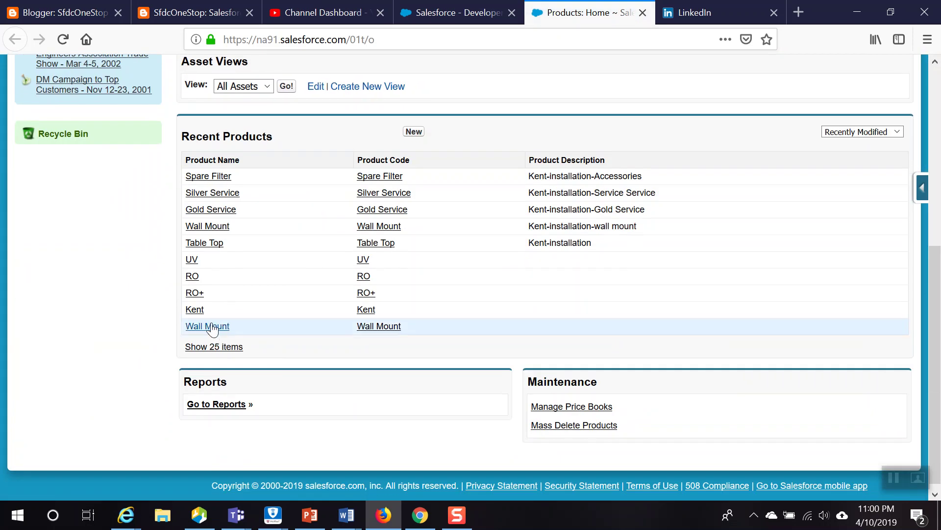
left_click(202, 311)
scroll(448, 325, "down", 15)
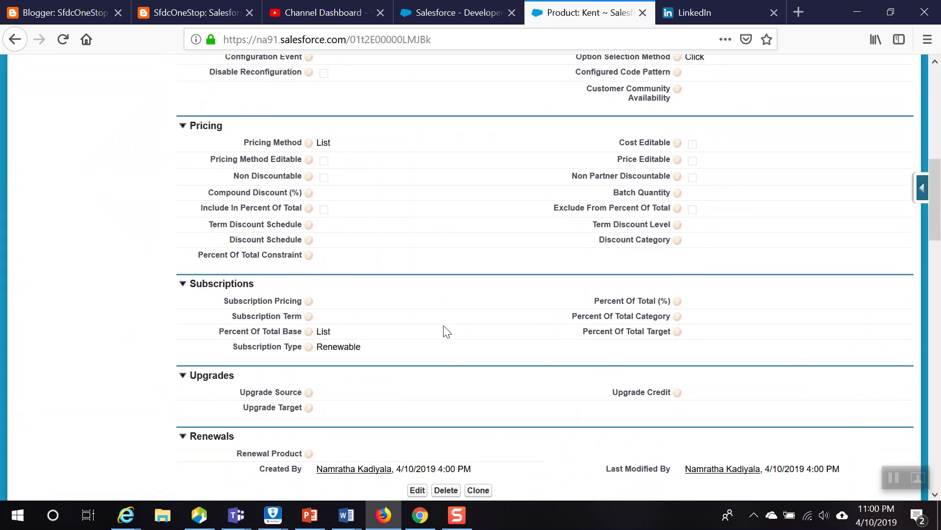
scroll(443, 332, "down", 6)
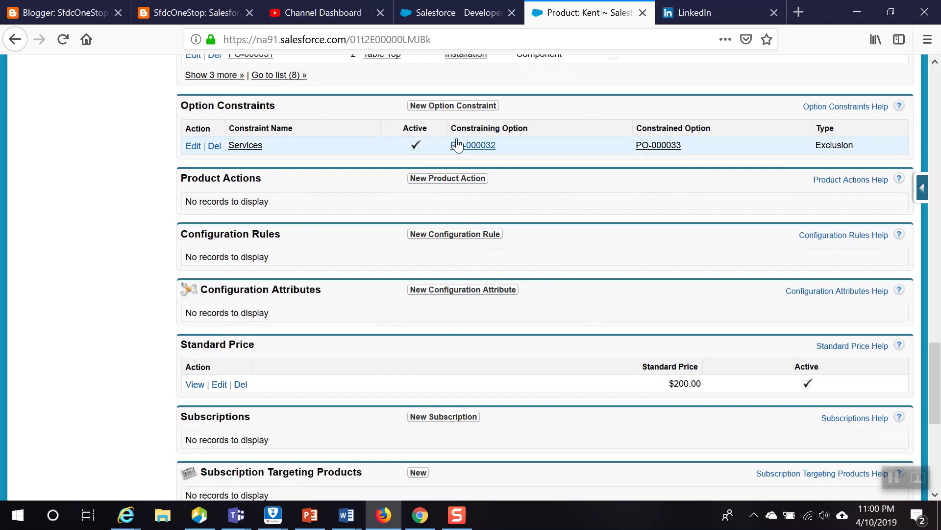
Step: Create Dependency constraint 'Spare Product' with PO-000027 (RO+) constrained by PO-000034 (Spare Filter)
left_click(455, 106)
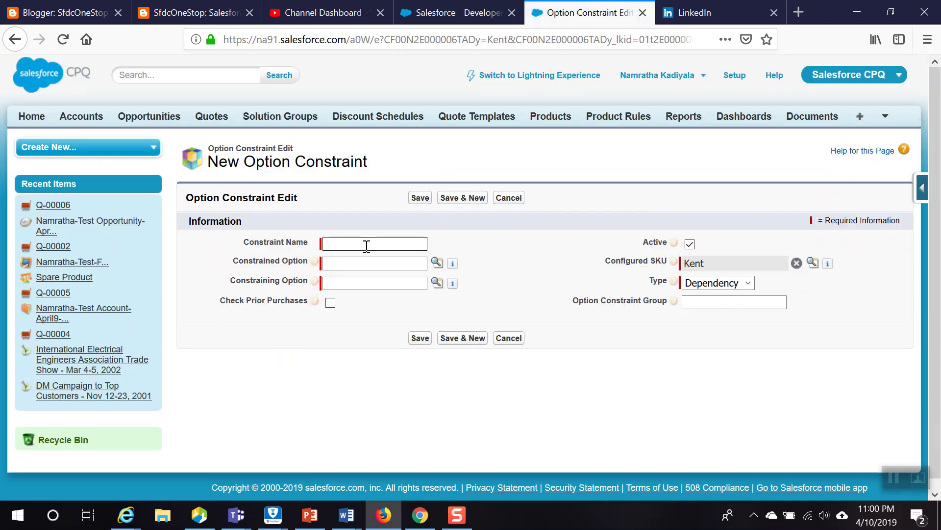
left_click(369, 243)
type("Spar")
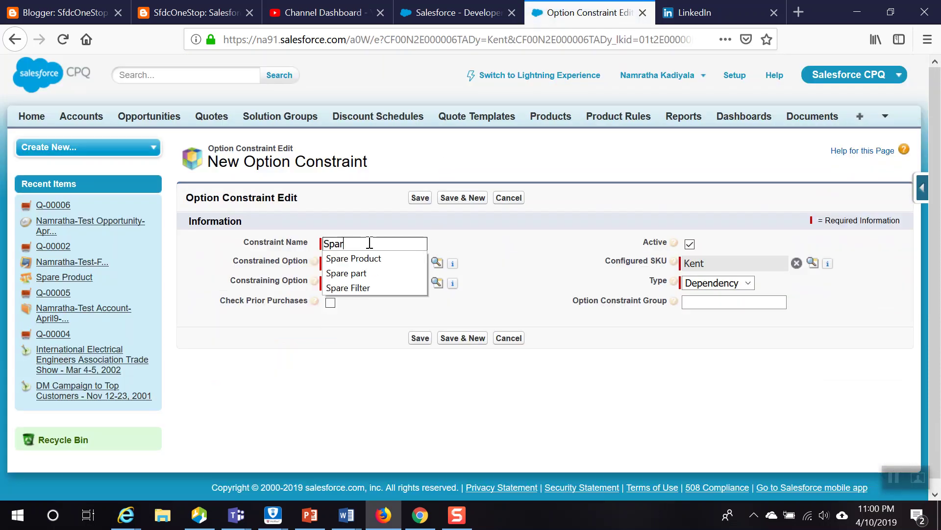
type("e Product")
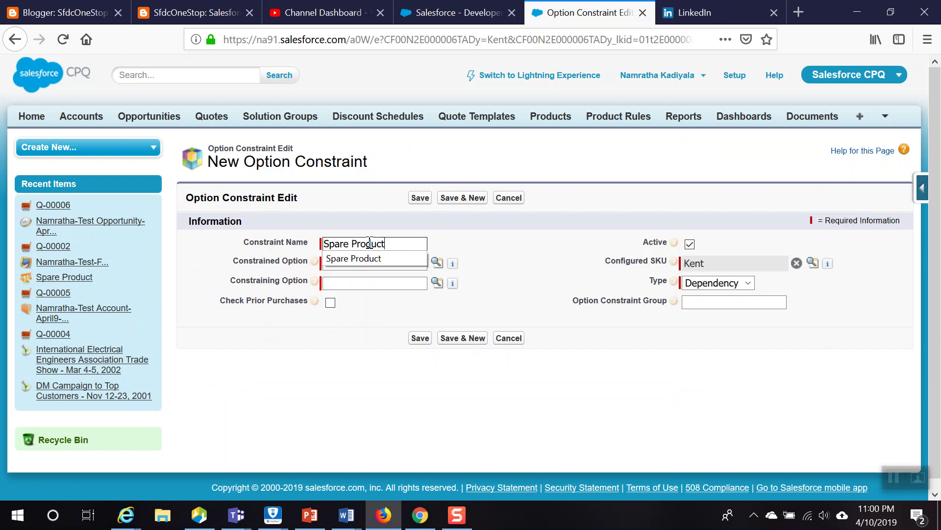
left_click(369, 258)
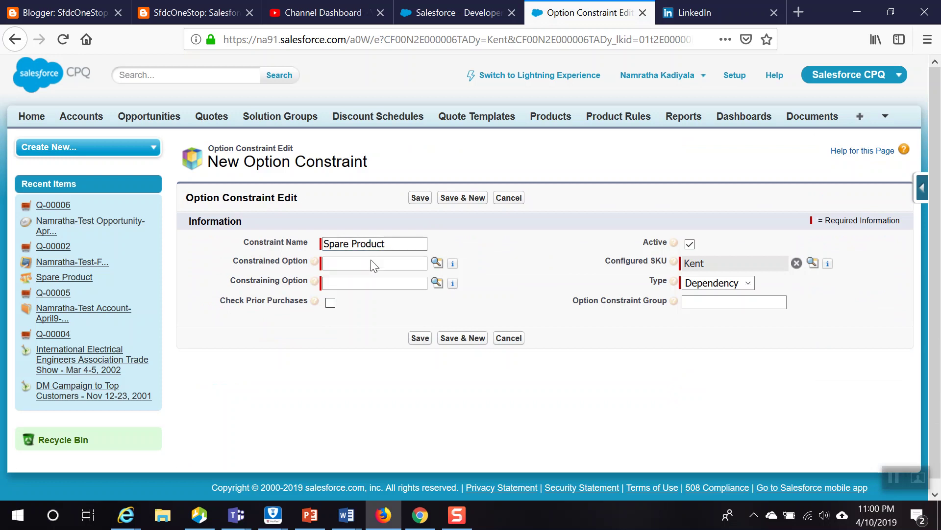
left_click(437, 263)
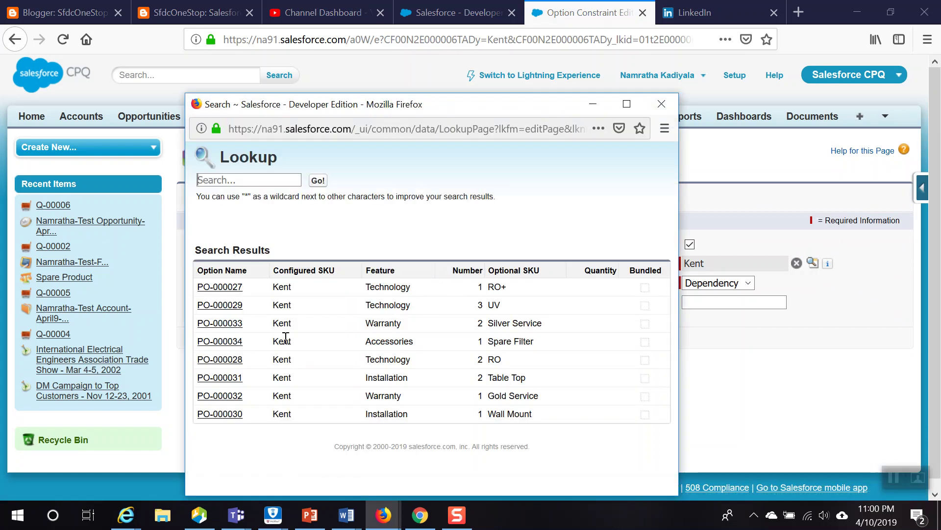
left_click(221, 287)
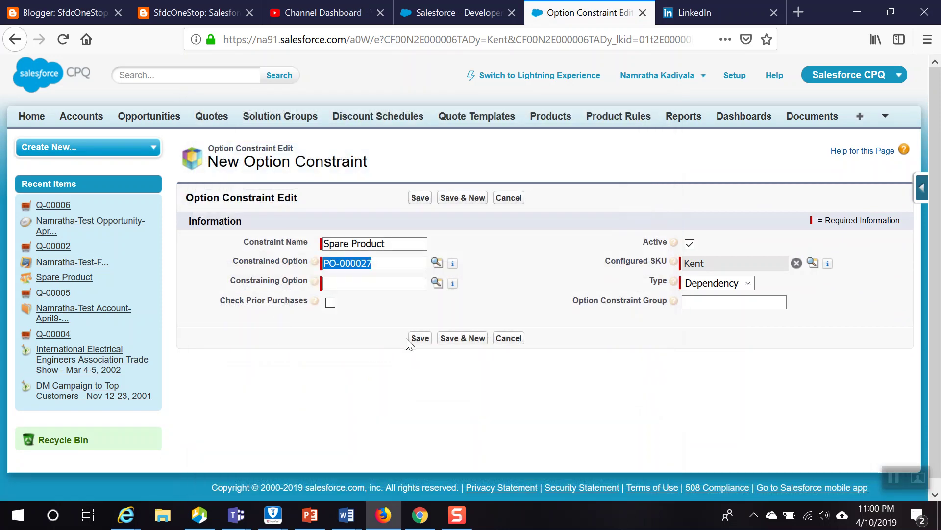
left_click(437, 283)
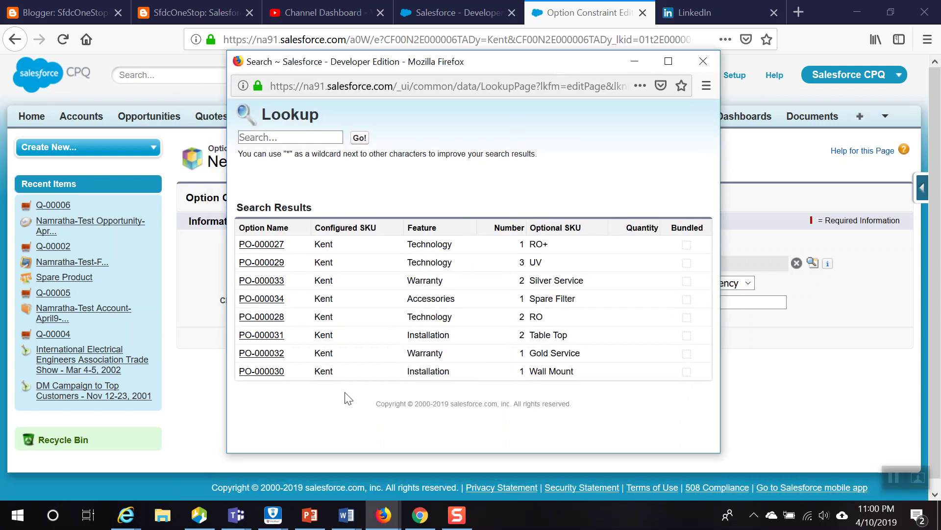
left_click(255, 299)
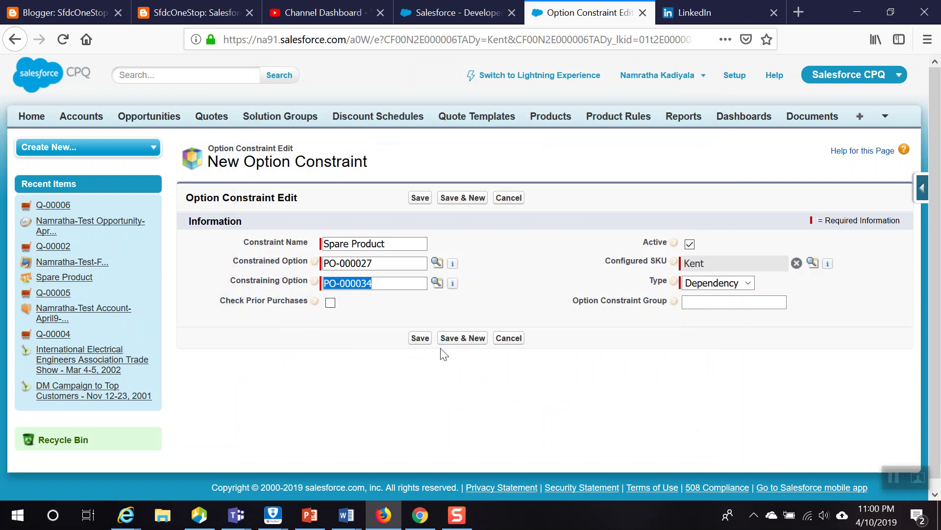
left_click(420, 337)
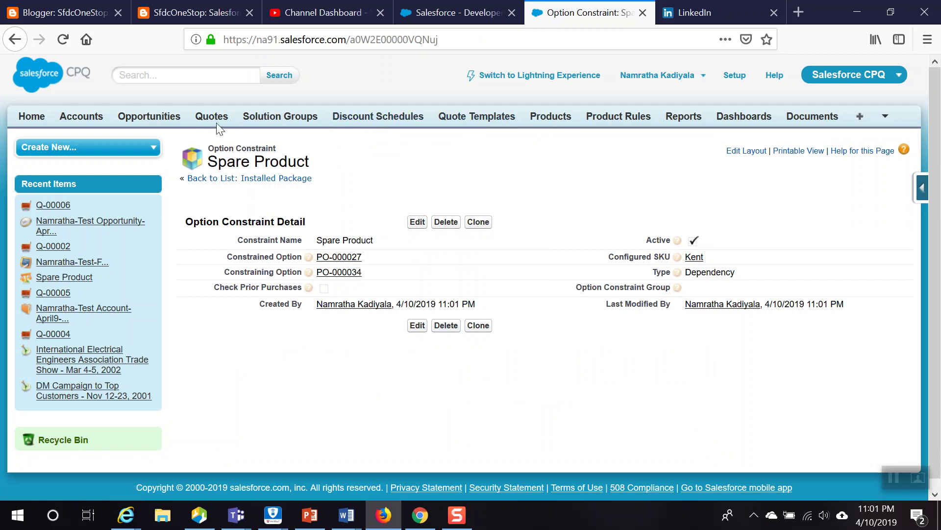
left_click(461, 14)
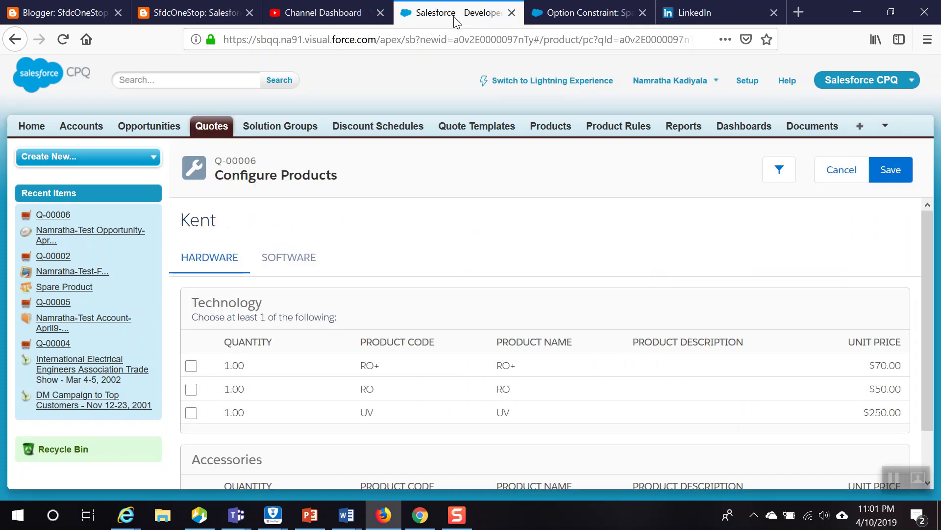
left_click(63, 40)
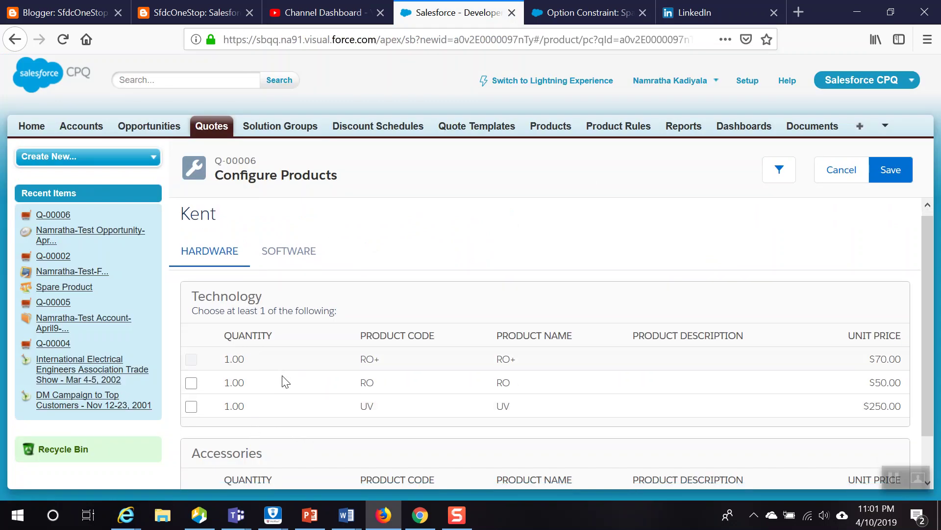
left_click(578, 13)
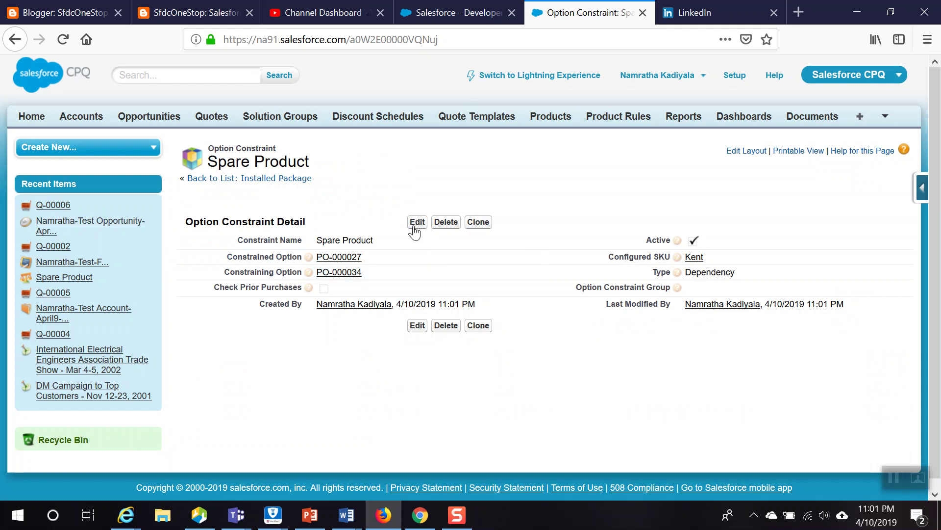
Step: Delete the existing Spare Product constraint and return to the Kent product record
left_click(444, 223)
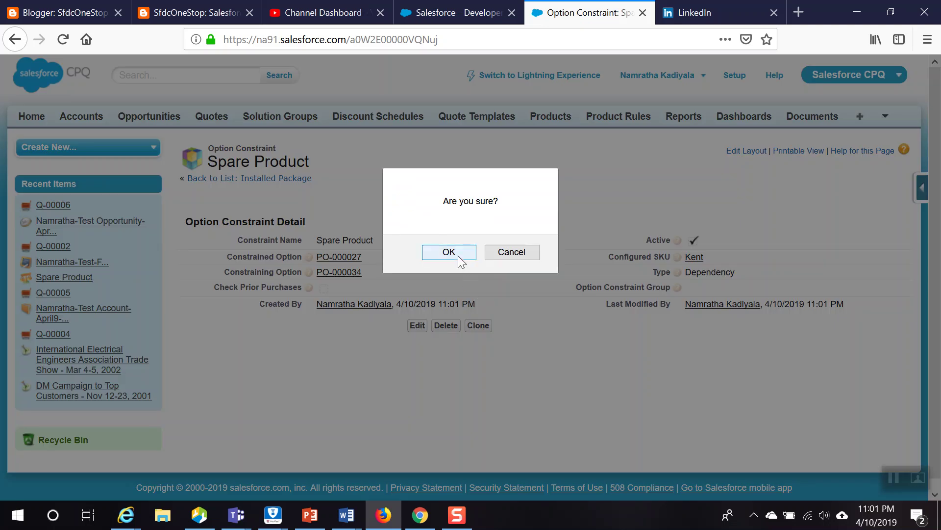
left_click(458, 255)
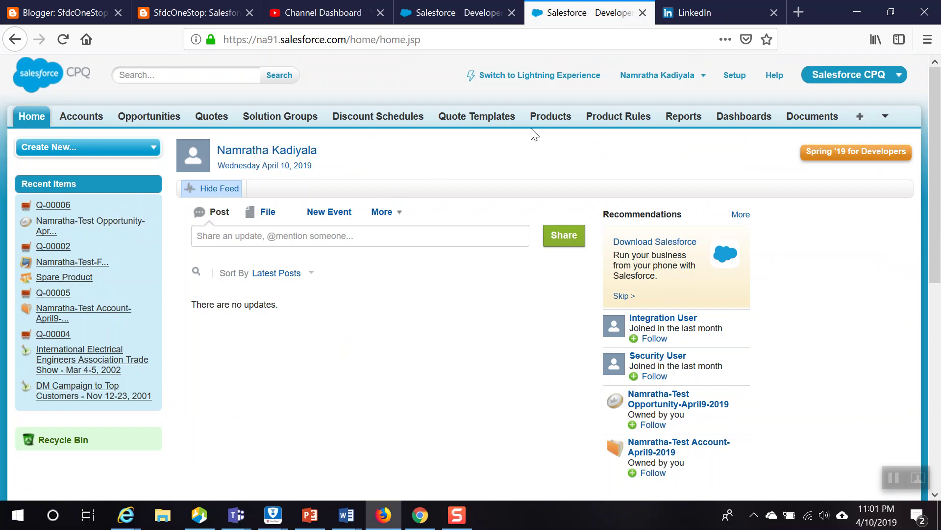
left_click(553, 120)
scroll(293, 411, "down", 3)
scroll(292, 411, "down", 2)
left_click(195, 309)
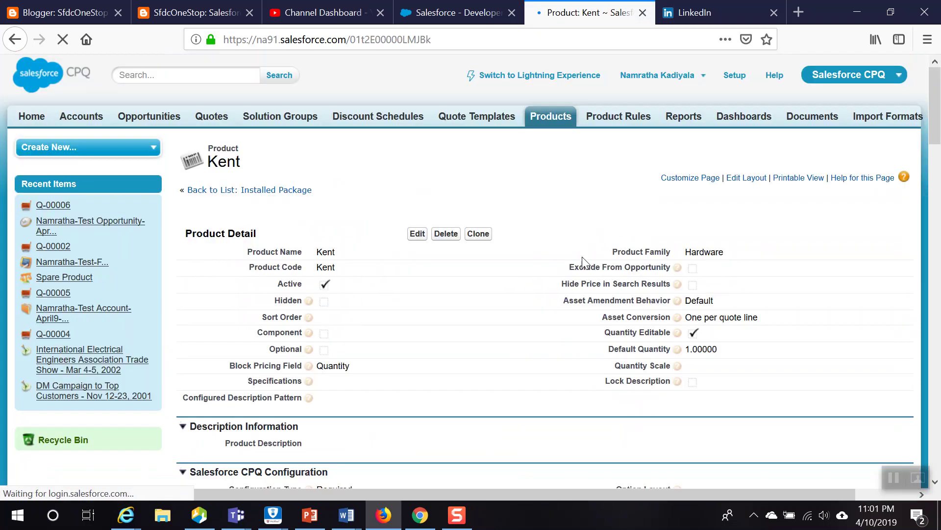
scroll(435, 336, "down", 15)
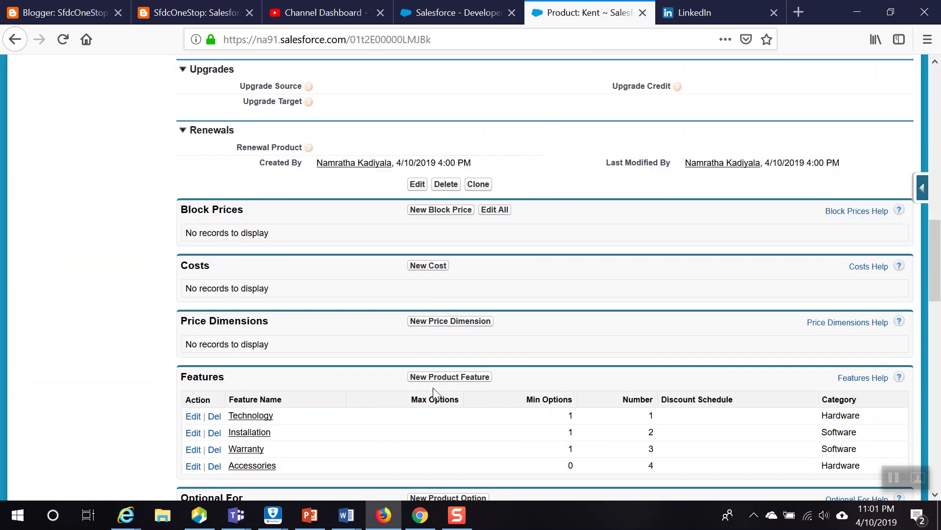
scroll(434, 392, "down", 5)
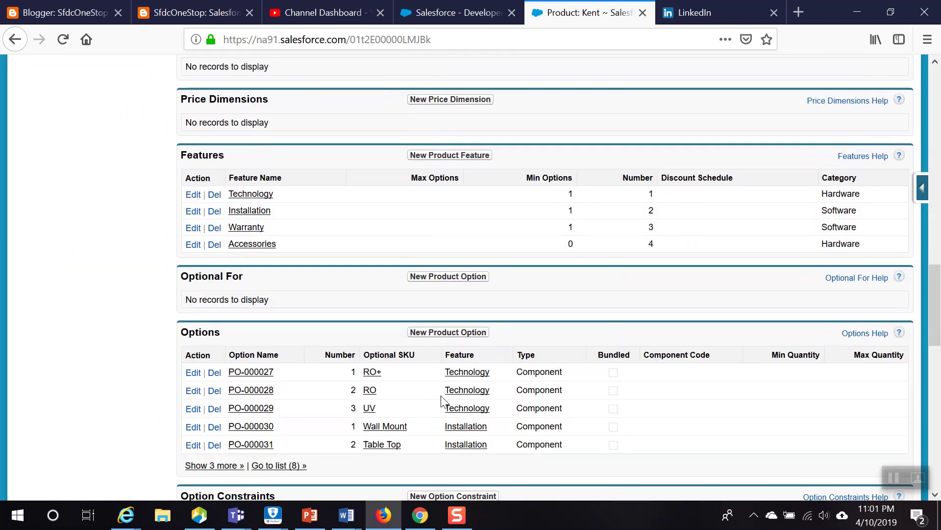
scroll(440, 395, "down", 5)
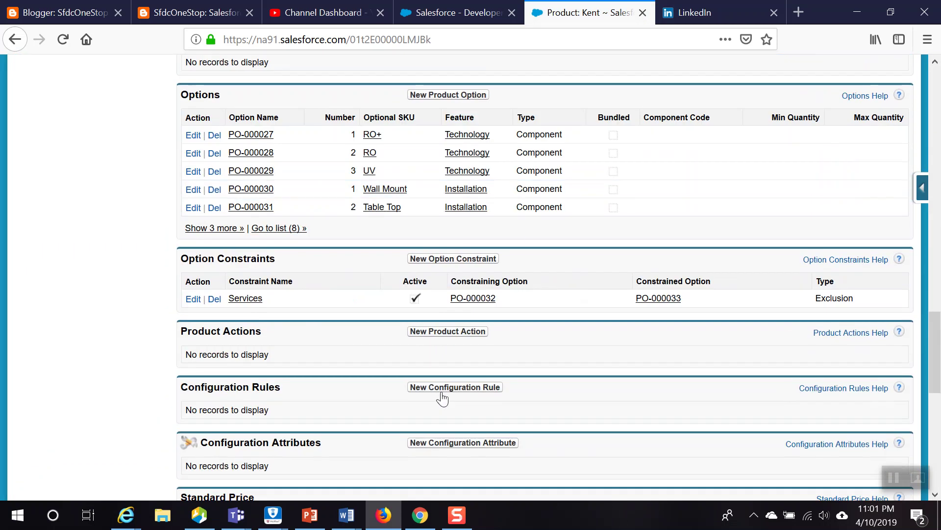
Step: Create a new 'Spare Product' constraint with PO-000034 constrained by PO-000027, and save
left_click(440, 266)
left_click(376, 243)
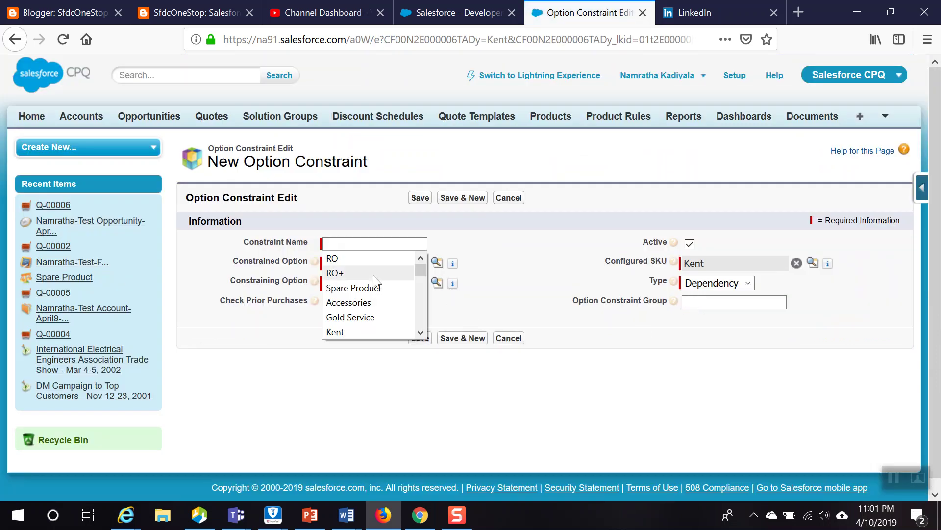
left_click(353, 273)
left_click_drag(387, 243, 192, 240)
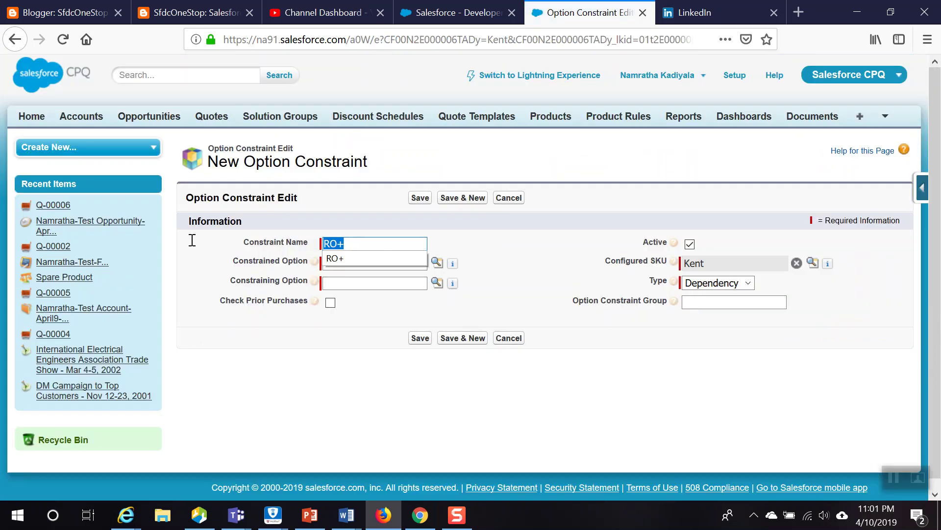
type("Spa")
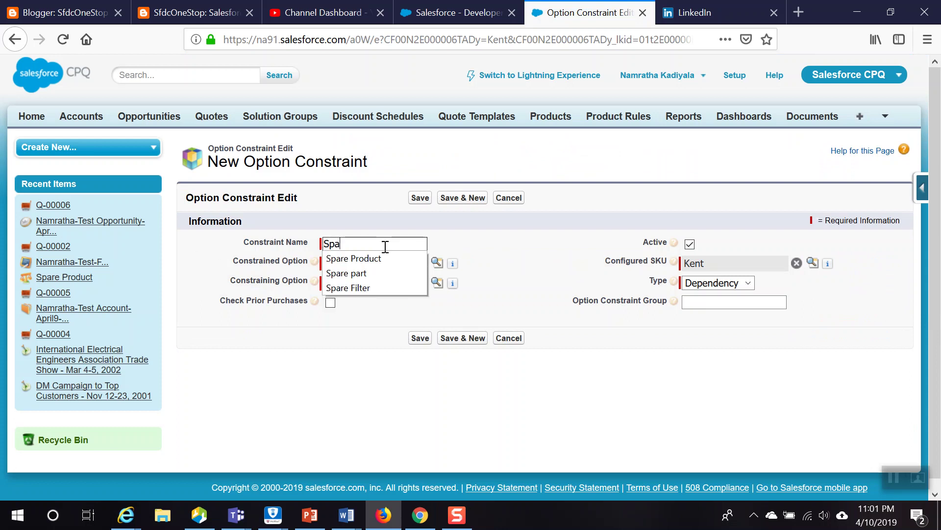
left_click(383, 260)
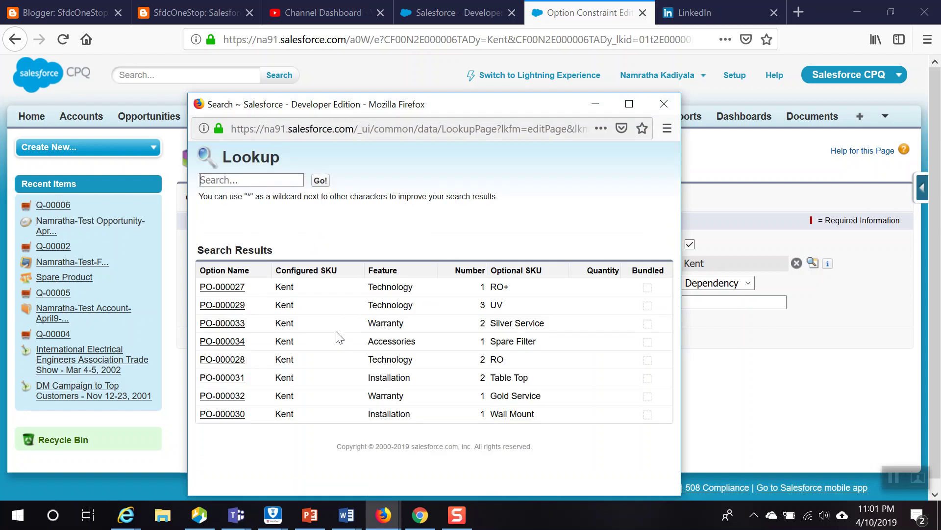
left_click(221, 341)
left_click(436, 280)
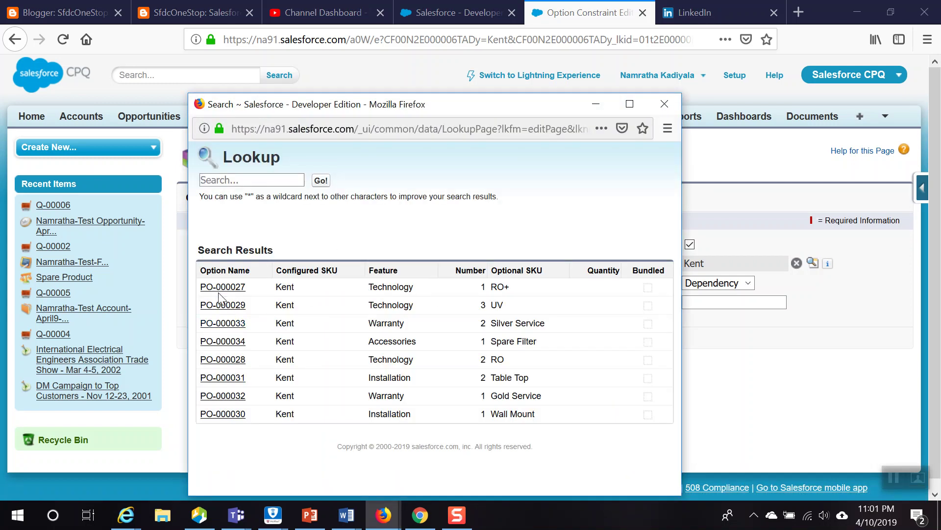
left_click(221, 288)
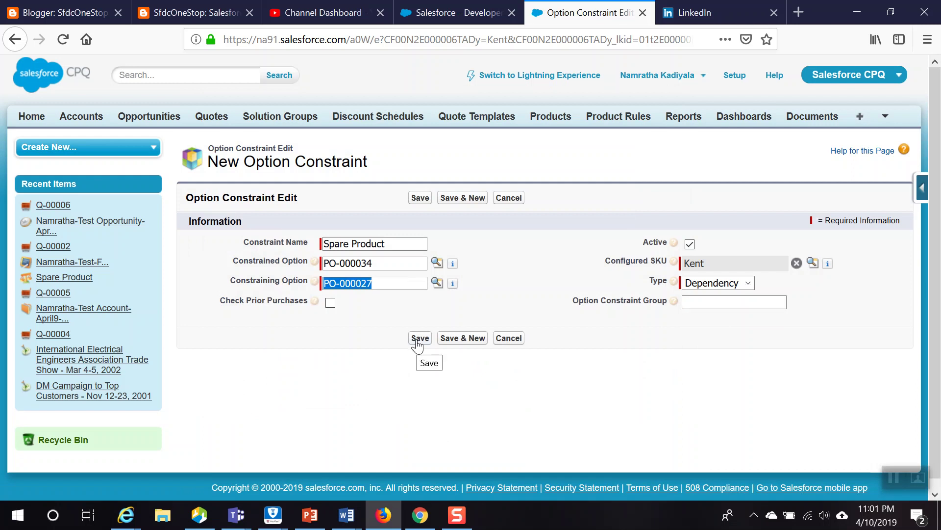
left_click(418, 343)
Step: Reload the Q-00006 configurator and test that Spare Filter depends on RO+ being selected
left_click(430, 17)
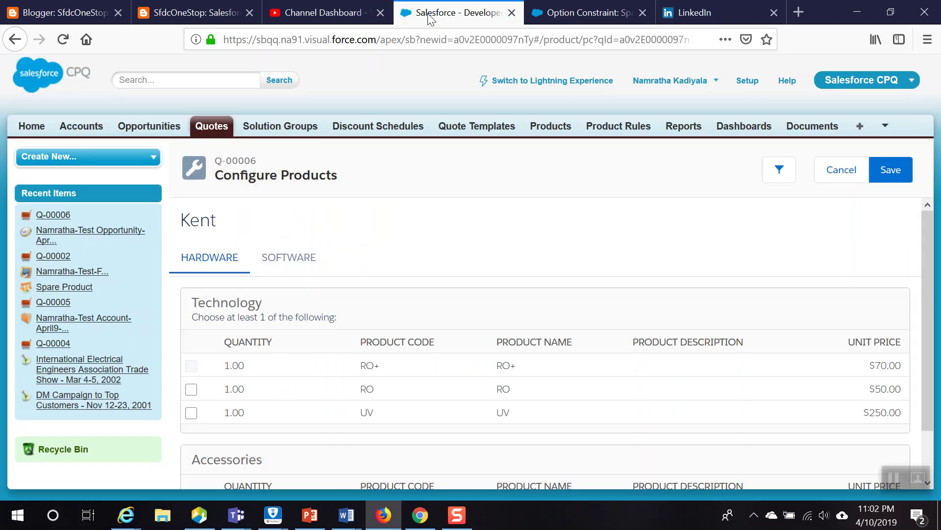
left_click(63, 39)
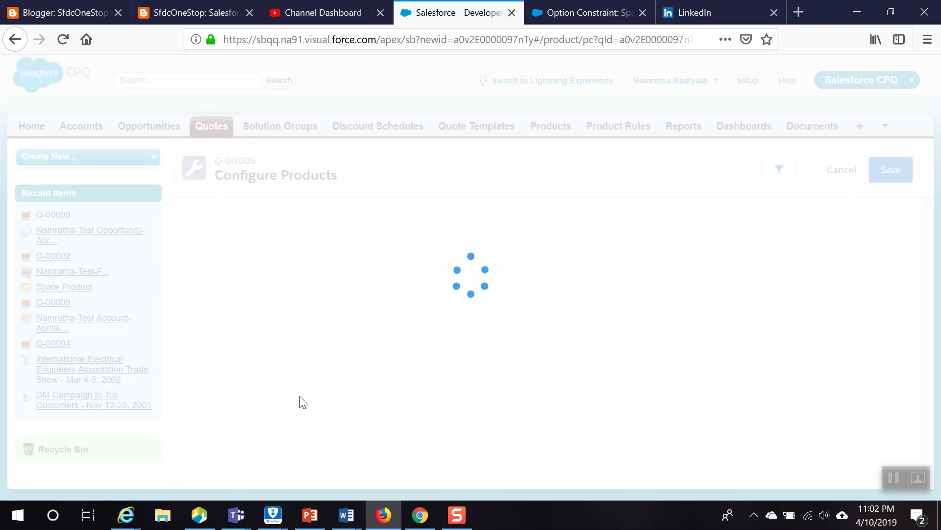
scroll(304, 375, "down", 1)
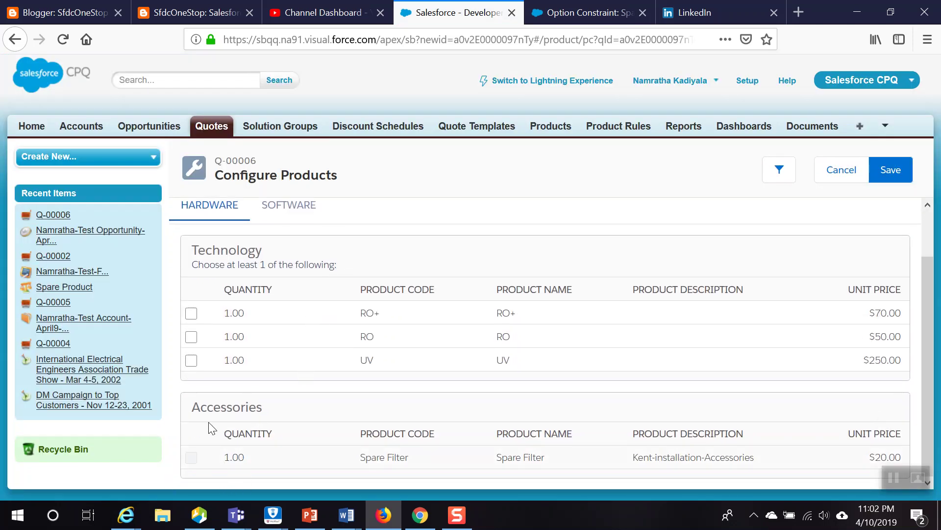
left_click(191, 314)
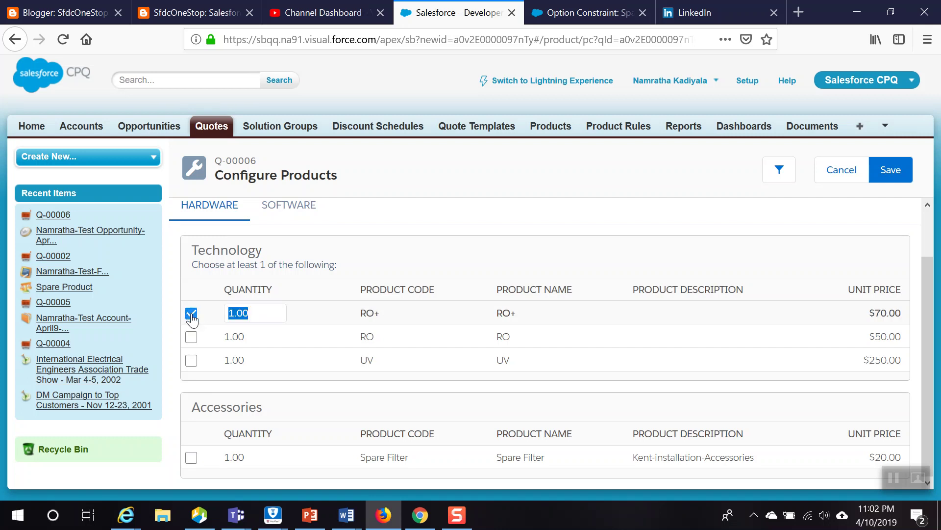
left_click(191, 313)
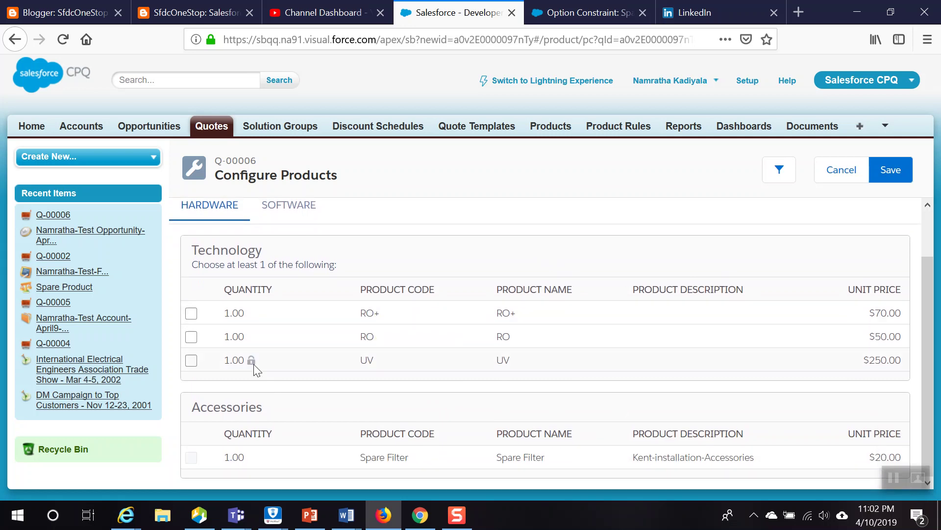
left_click(191, 316)
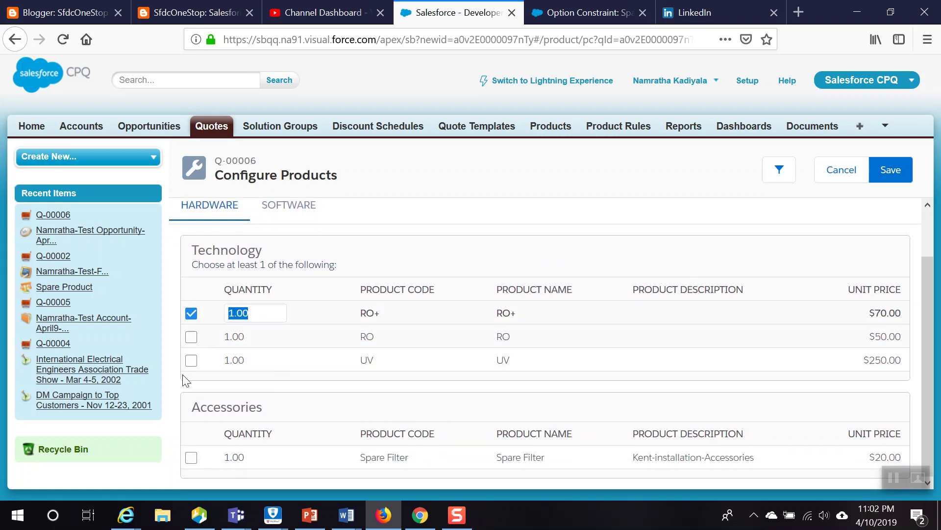
left_click(193, 461)
left_click(193, 460)
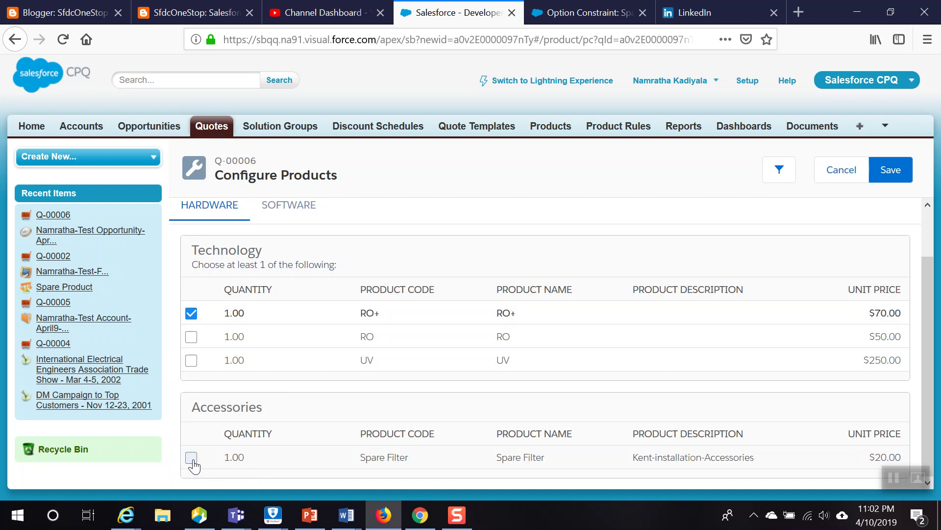
left_click(191, 315)
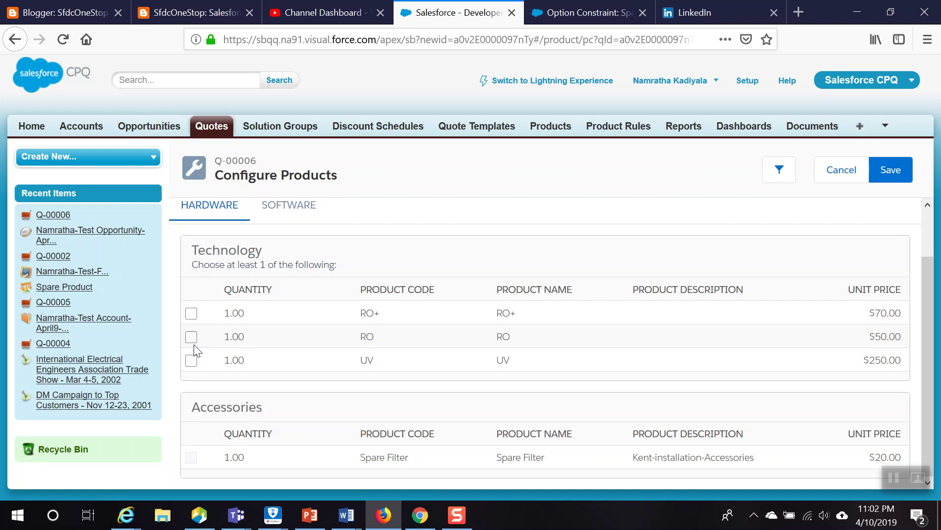
Step: Select RO+, Spare Filter, Wall Mount and Gold Service, then save the Kent configuration
left_click(192, 338)
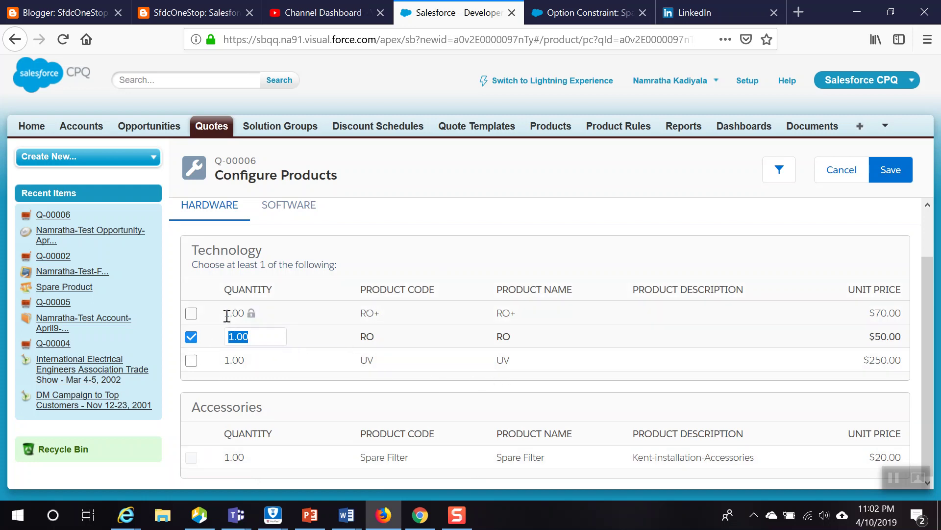
scroll(211, 362, "up", 2)
left_click(191, 365)
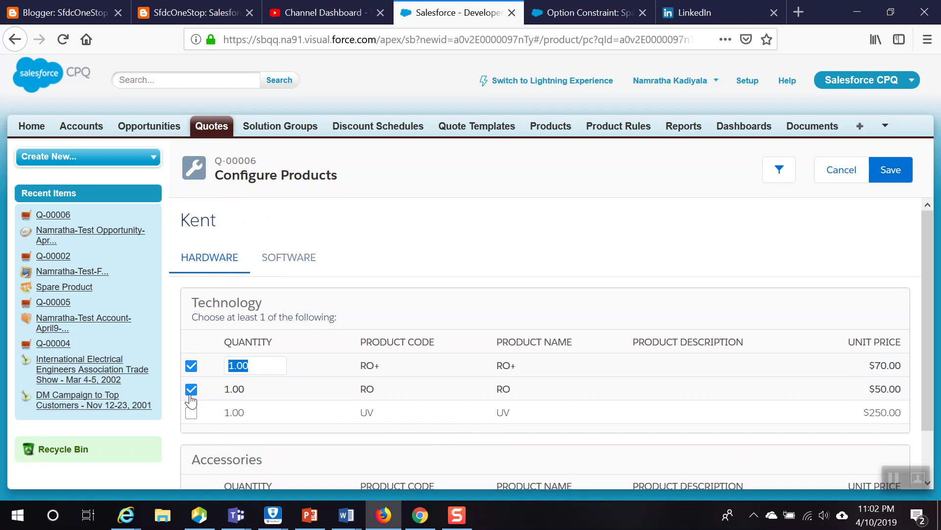
left_click(191, 392)
scroll(298, 412, "down", 2)
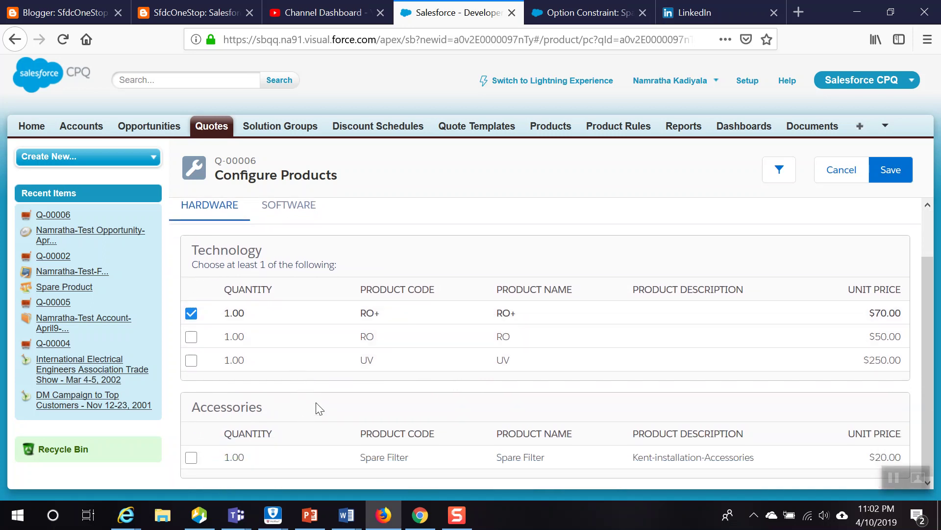
left_click(192, 457)
scroll(452, 339, "up", 2)
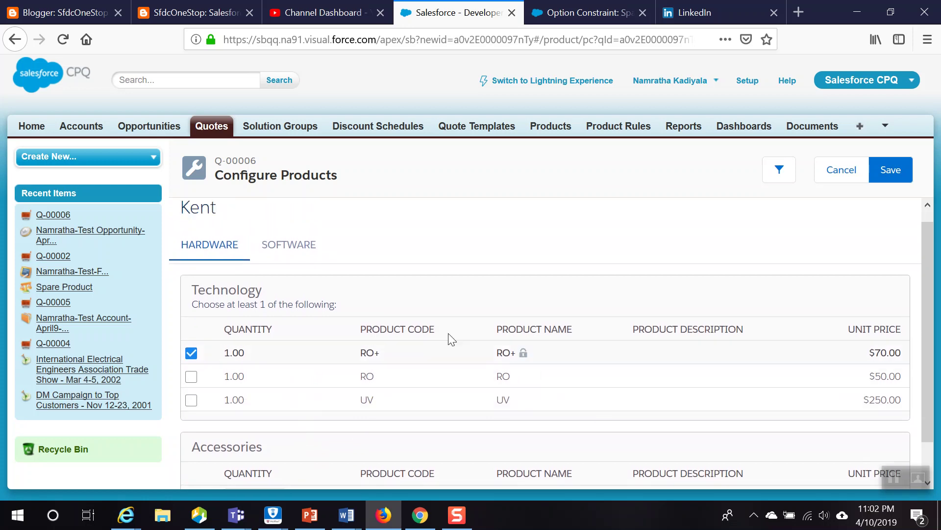
left_click(296, 258)
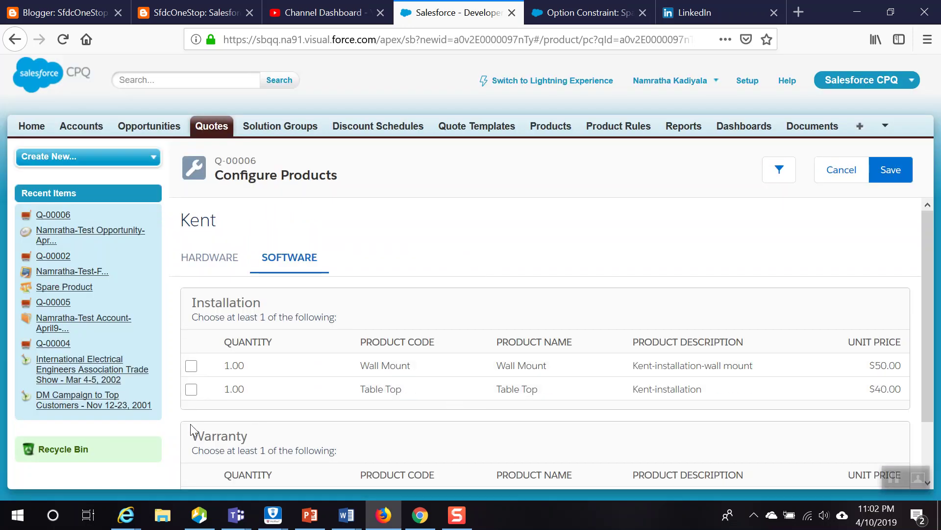
left_click(192, 365)
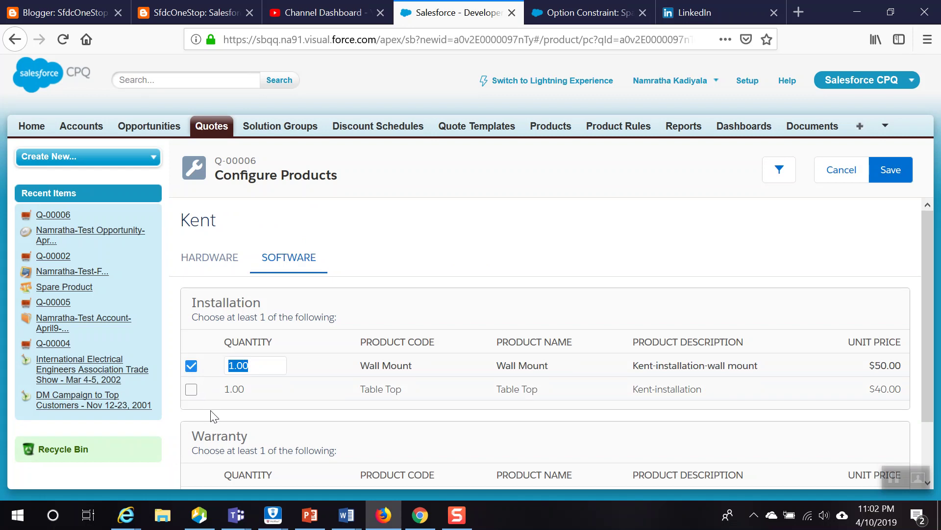
scroll(214, 417, "down", 2)
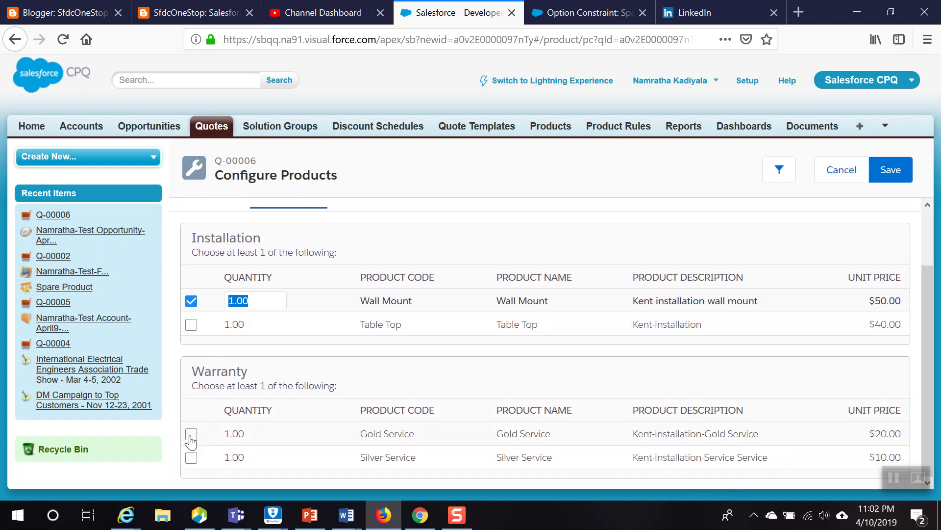
left_click(192, 435)
left_click(893, 173)
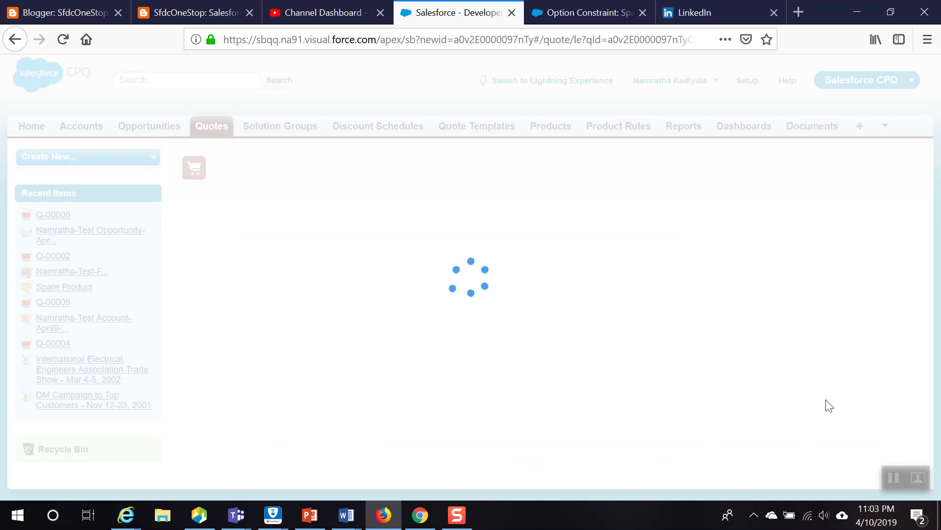
Step: Move the RO+ quote line above Kent and check the Spare Filter line
left_click_drag(519, 487, 466, 474)
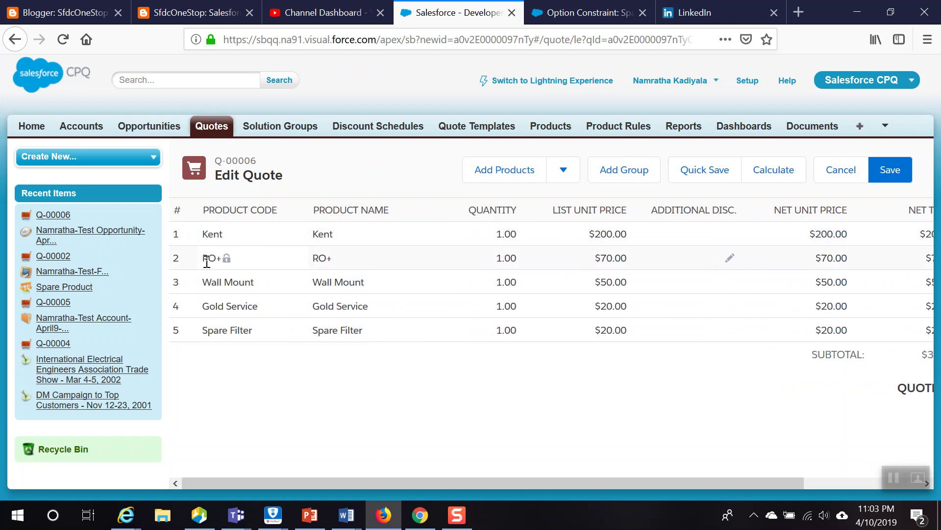
mouse_move(207, 259)
left_mouse_down()
mouse_move(219, 261)
mouse_move(219, 249)
left_mouse_up()
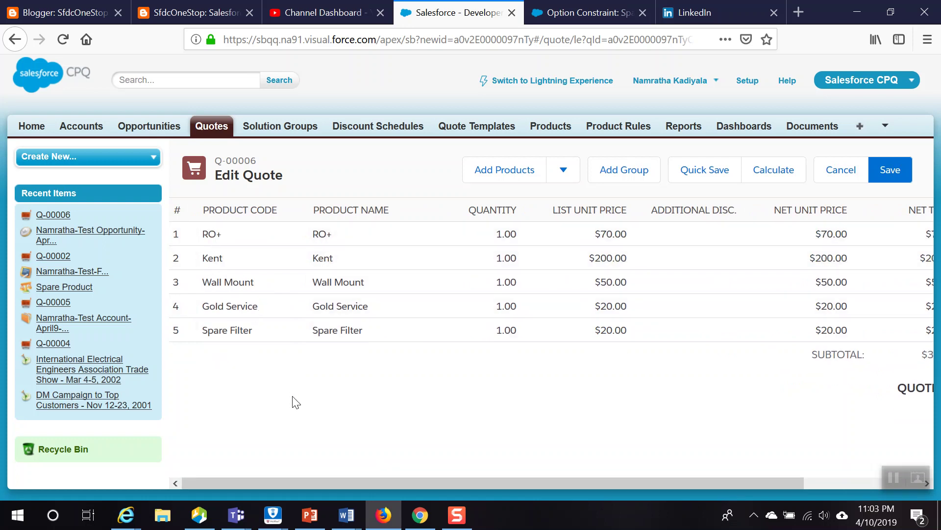
left_click_drag(218, 235, 222, 273)
left_click_drag(205, 332, 259, 338)
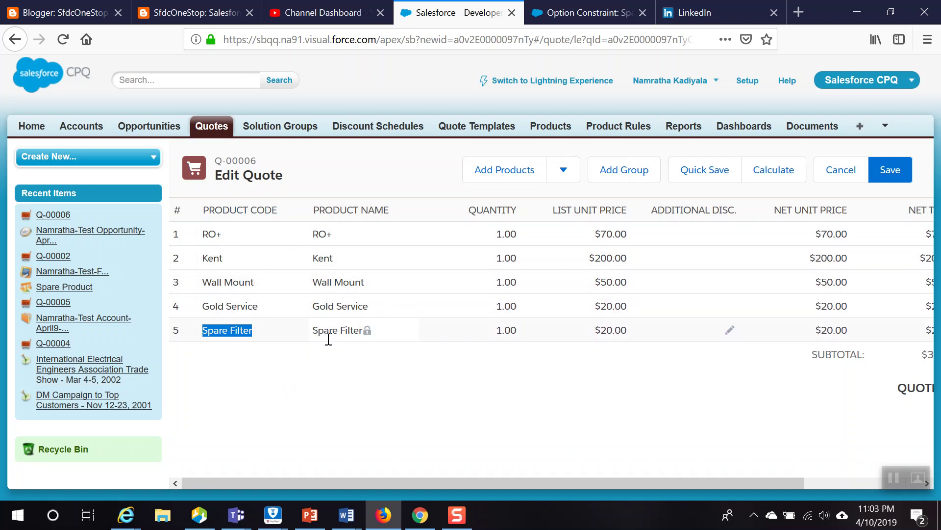
Step: Confirm the $360.00 quote total and review the Option Constraint presentation slide
left_click_drag(461, 484, 738, 498)
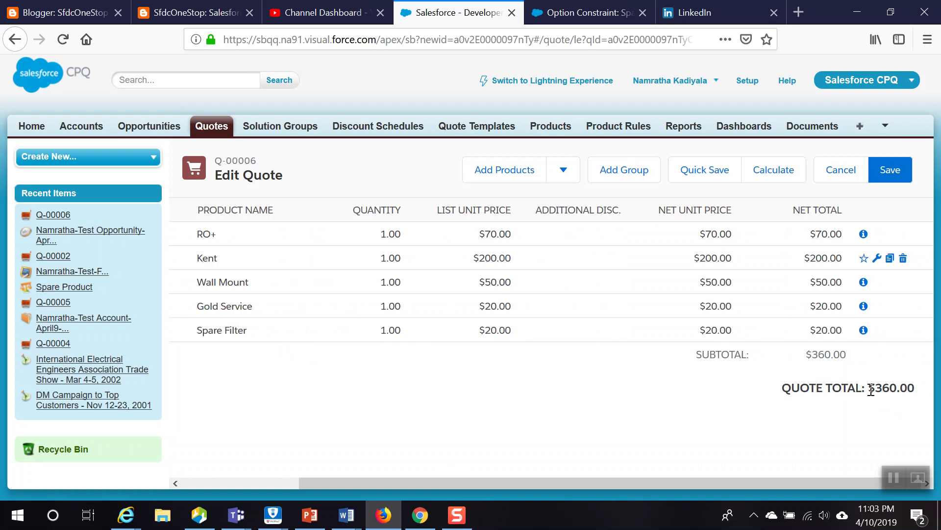
left_click_drag(870, 389, 913, 400)
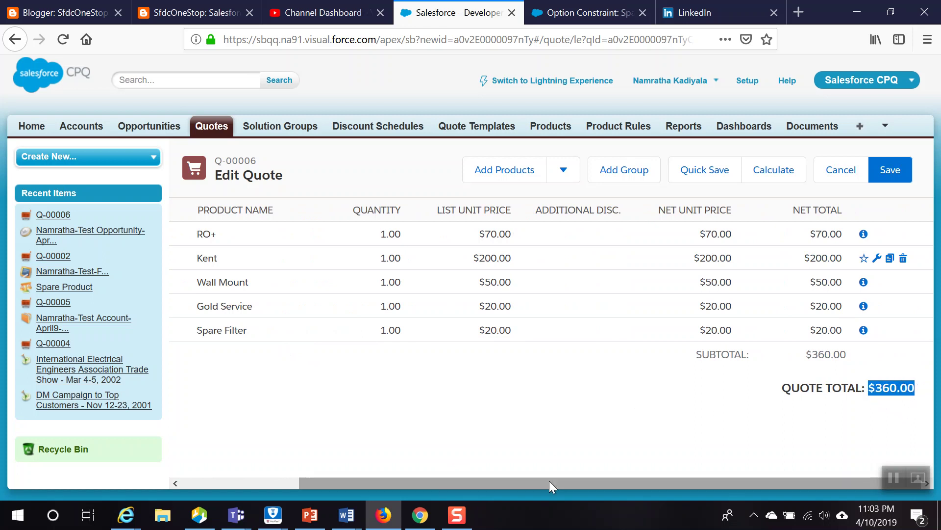
left_click_drag(550, 483, 303, 483)
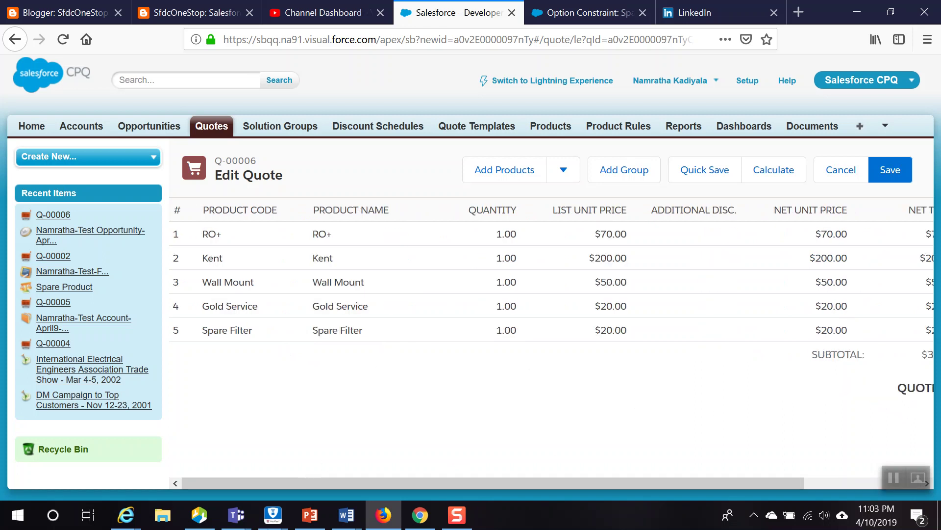
left_click(309, 515)
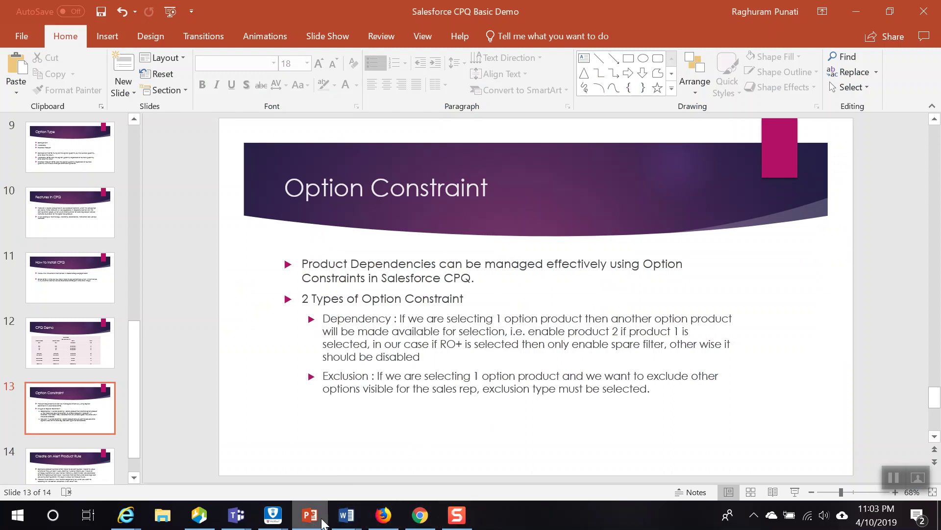
left_click(376, 514)
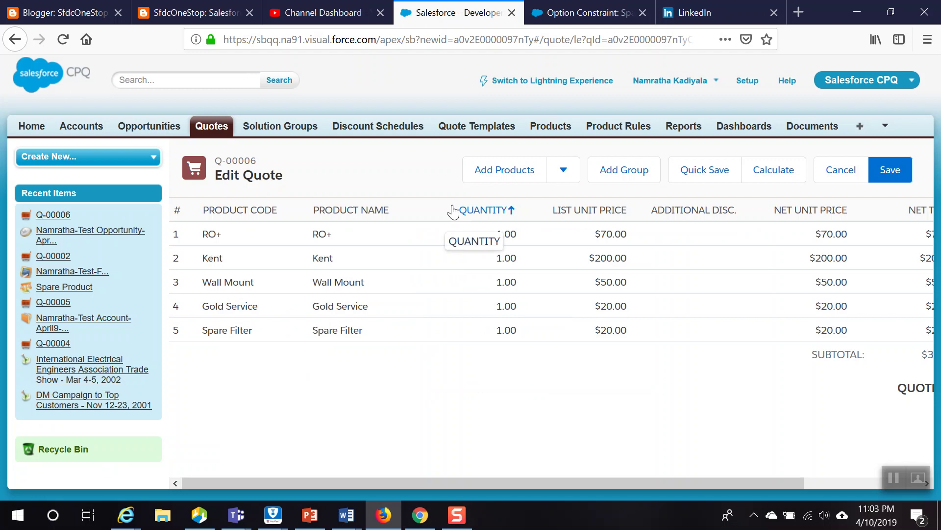